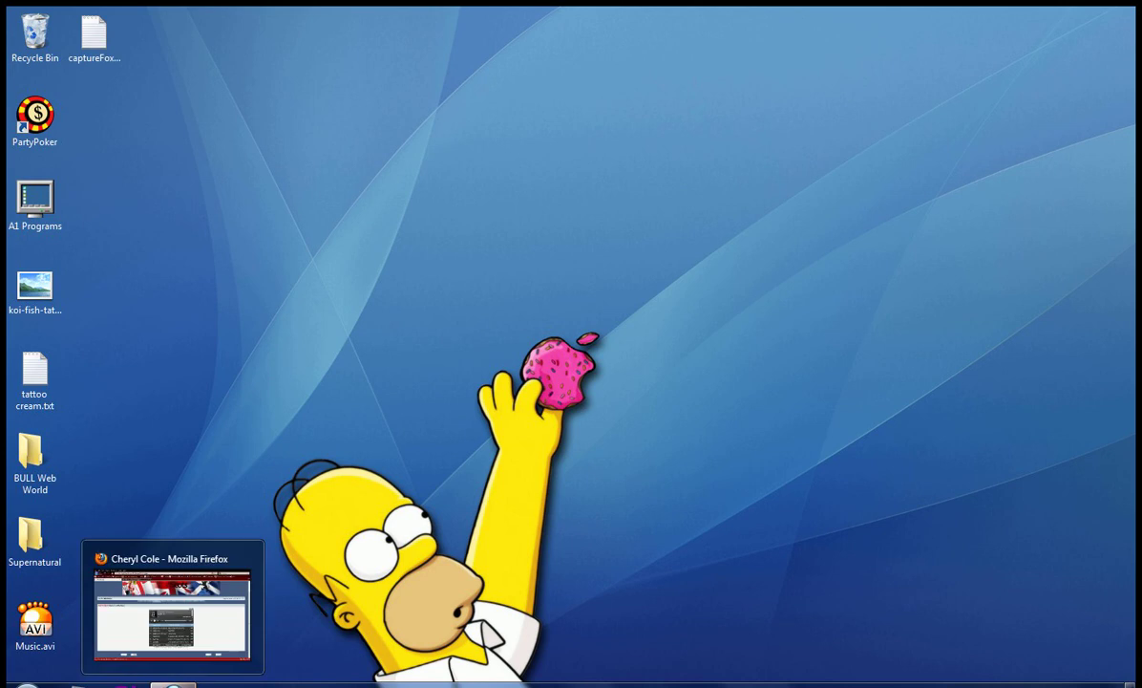
Restore the Firefox window showing the forum's Music page with the Cheryl Cole playlist
click(173, 684)
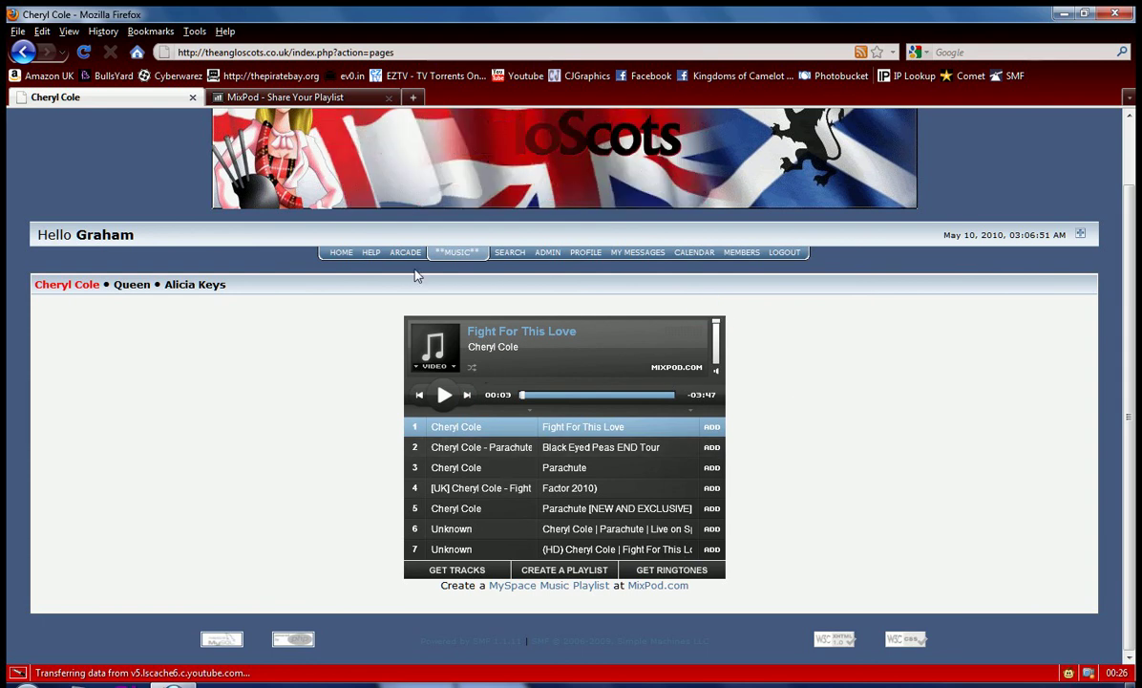
Go to the forum's Administration Center and open the Package Manager to view its five installed mods
click(547, 252)
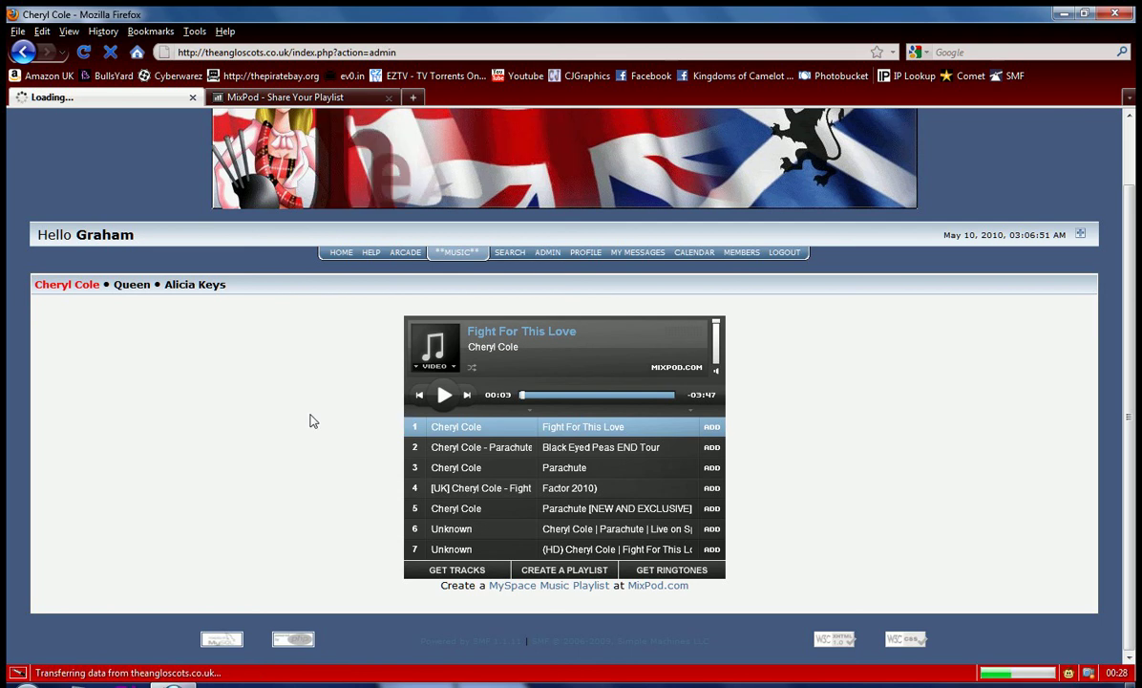
scroll(306, 408, down, 3)
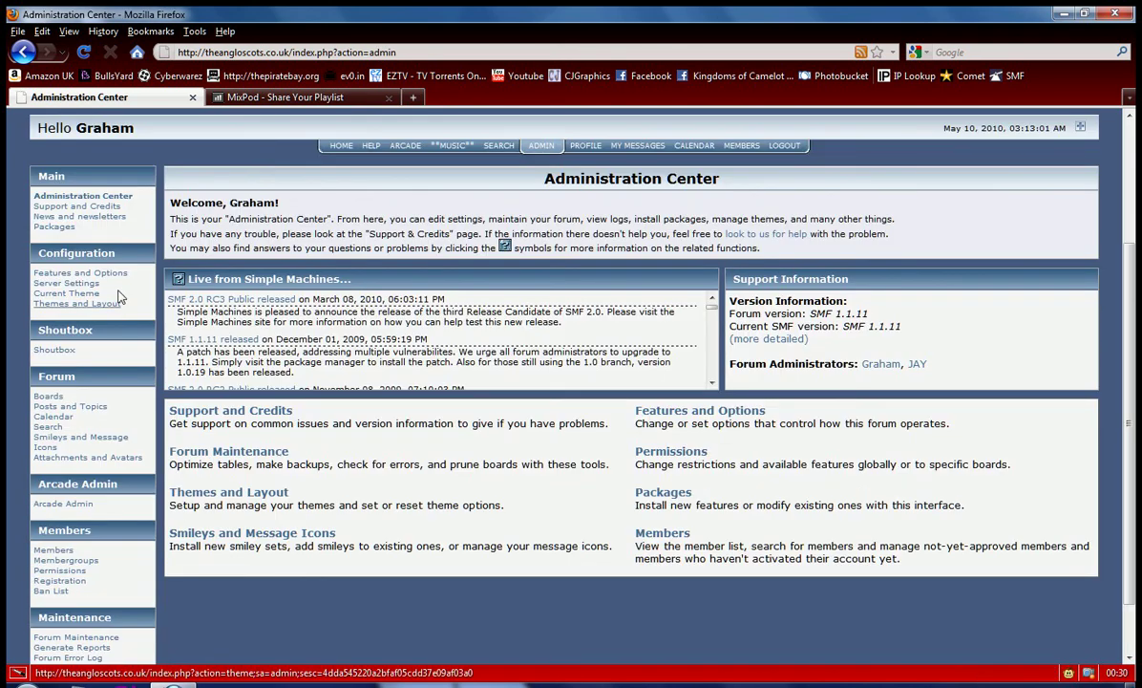
click(55, 226)
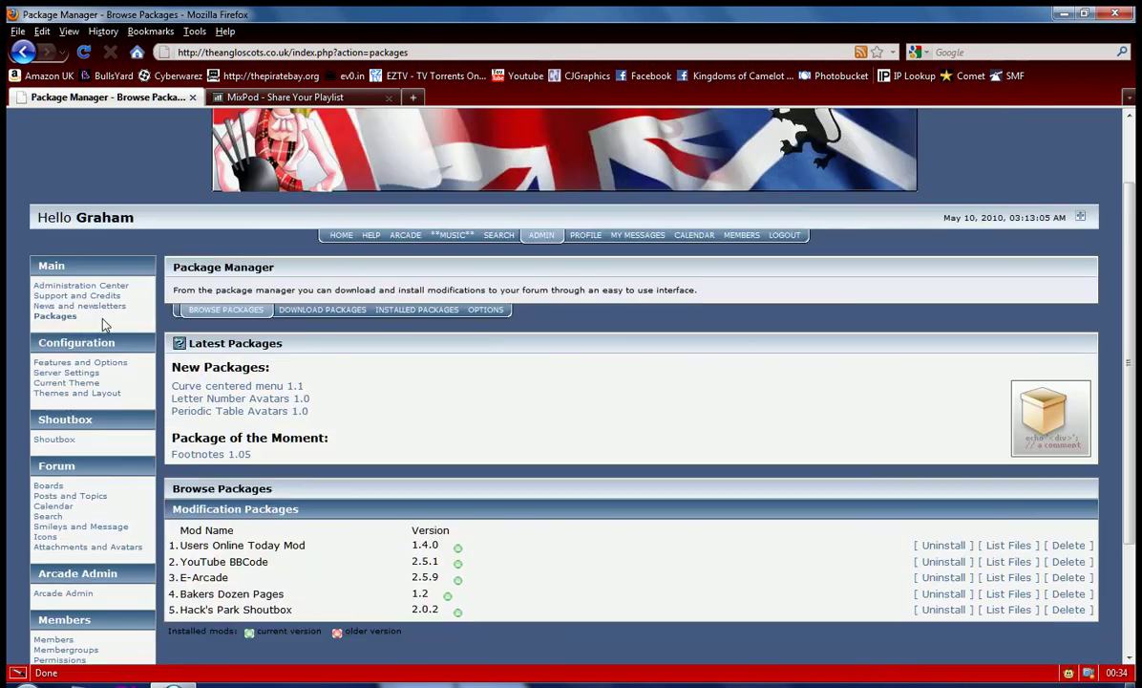
scroll(104, 324, down, 3)
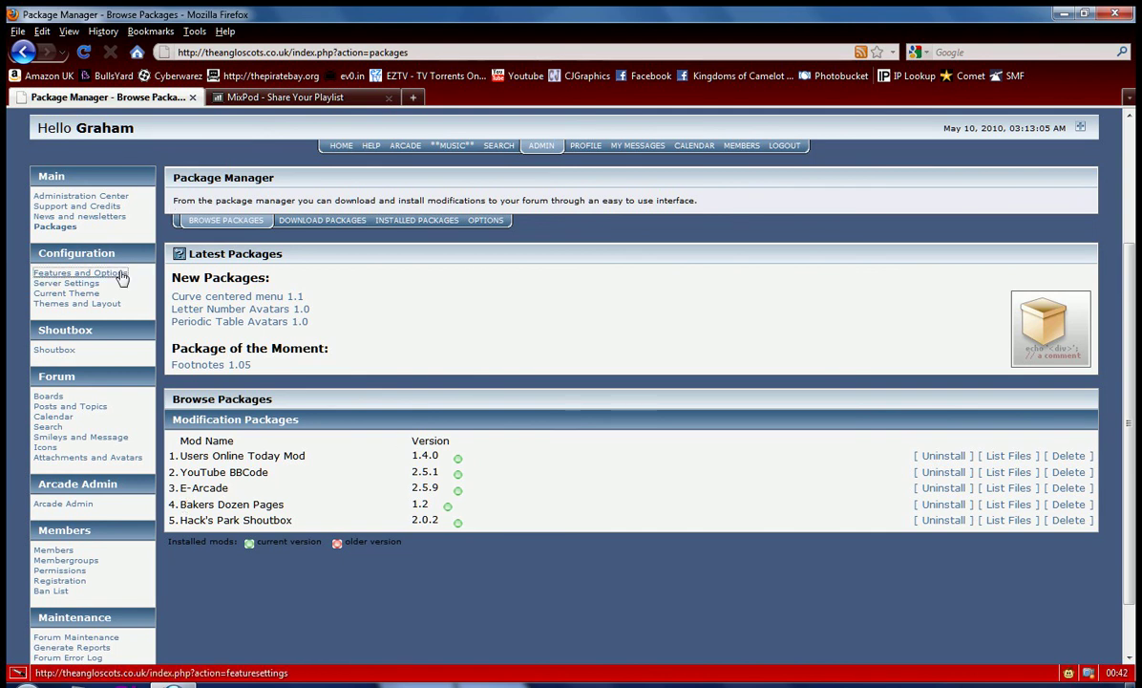
Open Features and Options and bring up the Dozen Pages settings
click(84, 274)
scroll(801, 434, down, 2)
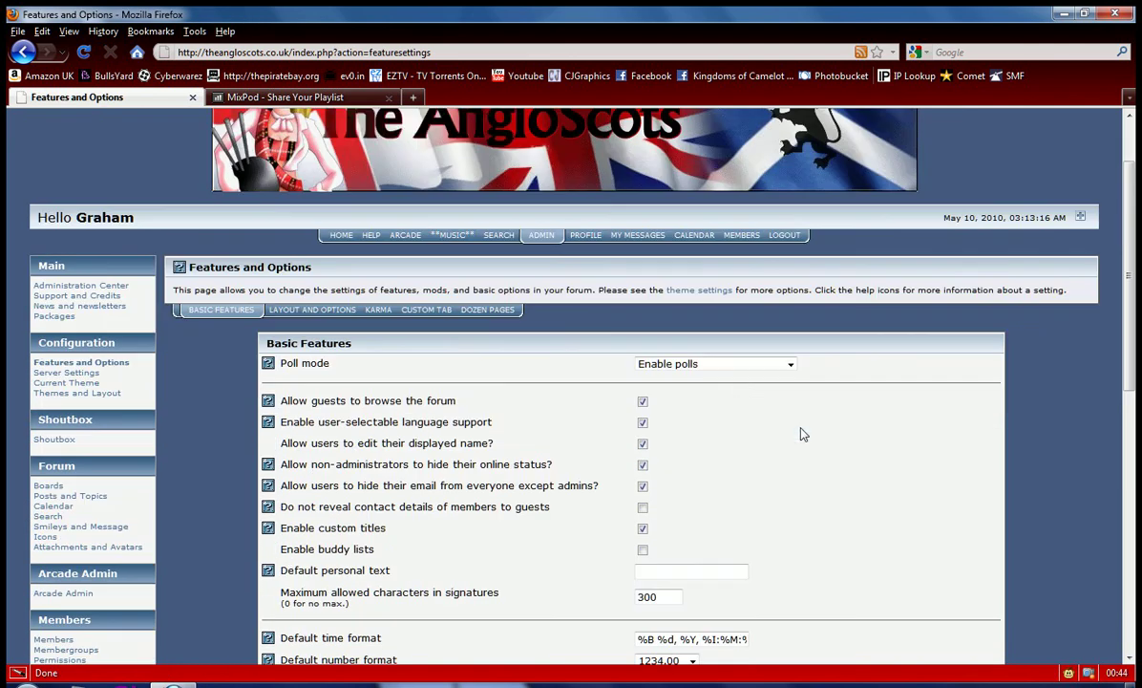
click(482, 311)
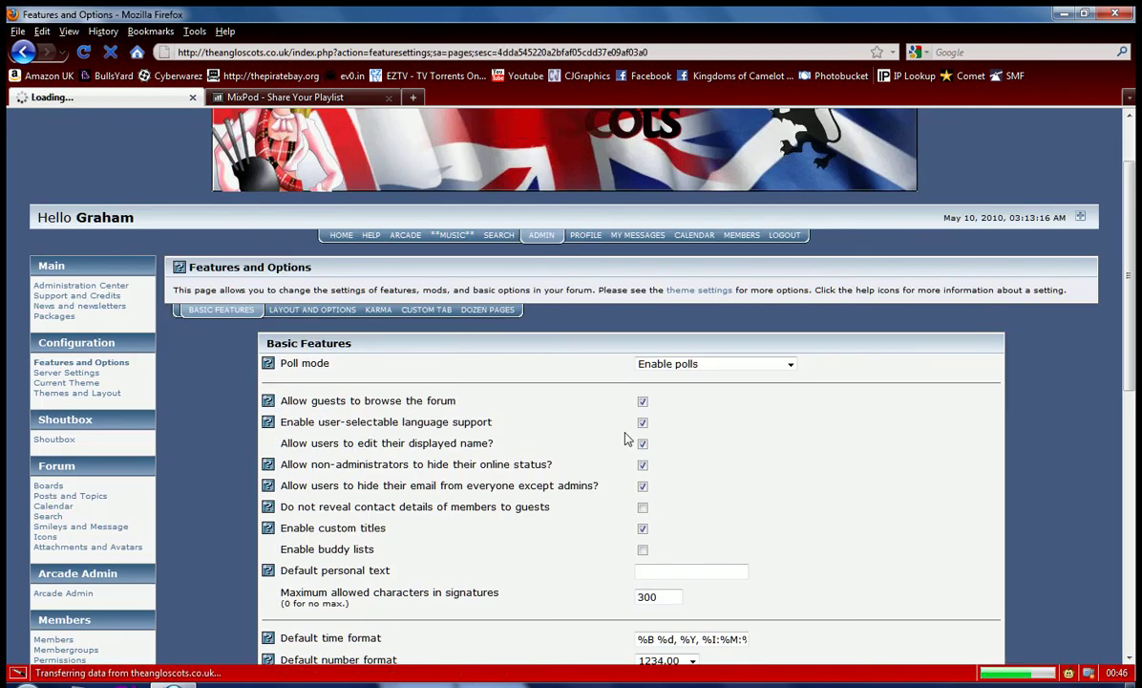
scroll(688, 350, down, 2)
Review the Cheryl Cole page contents and the Music tab label, leaving them unchanged
click(704, 319)
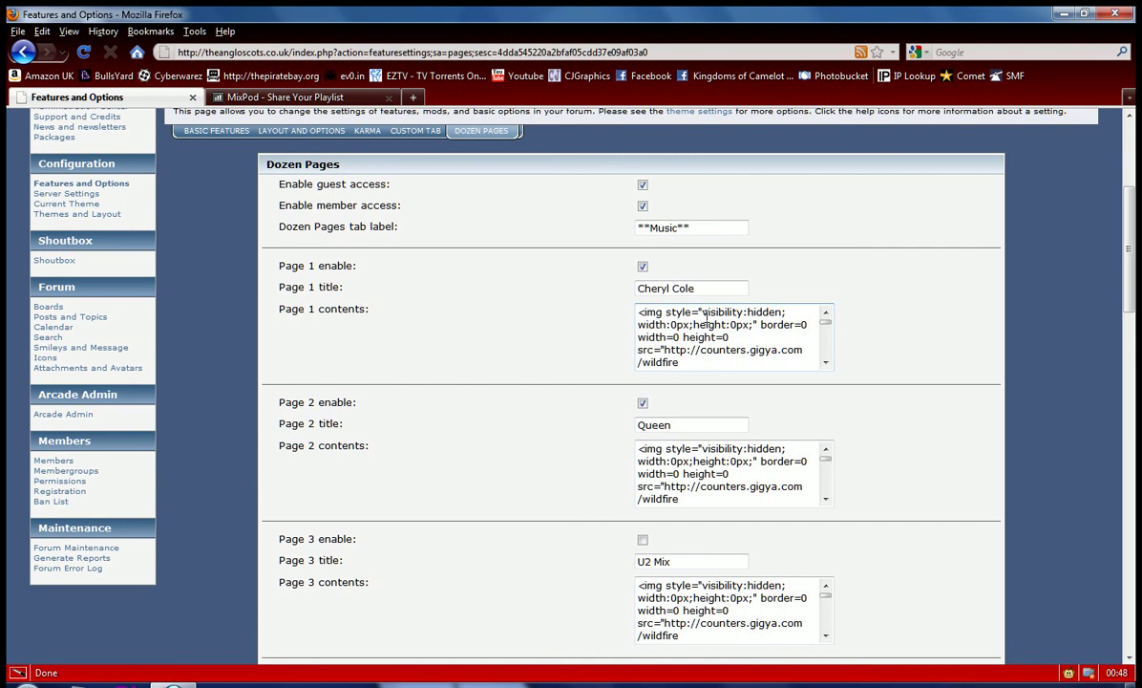
scroll(513, 300, down, 3)
triple_click(705, 227)
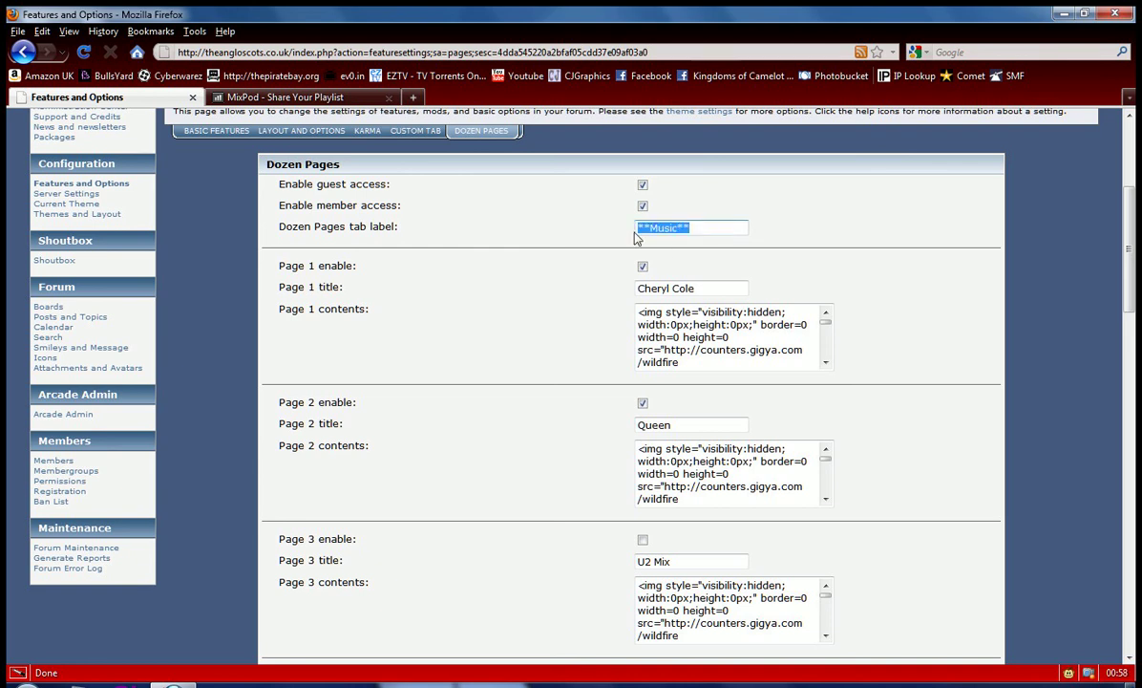
key(Down)
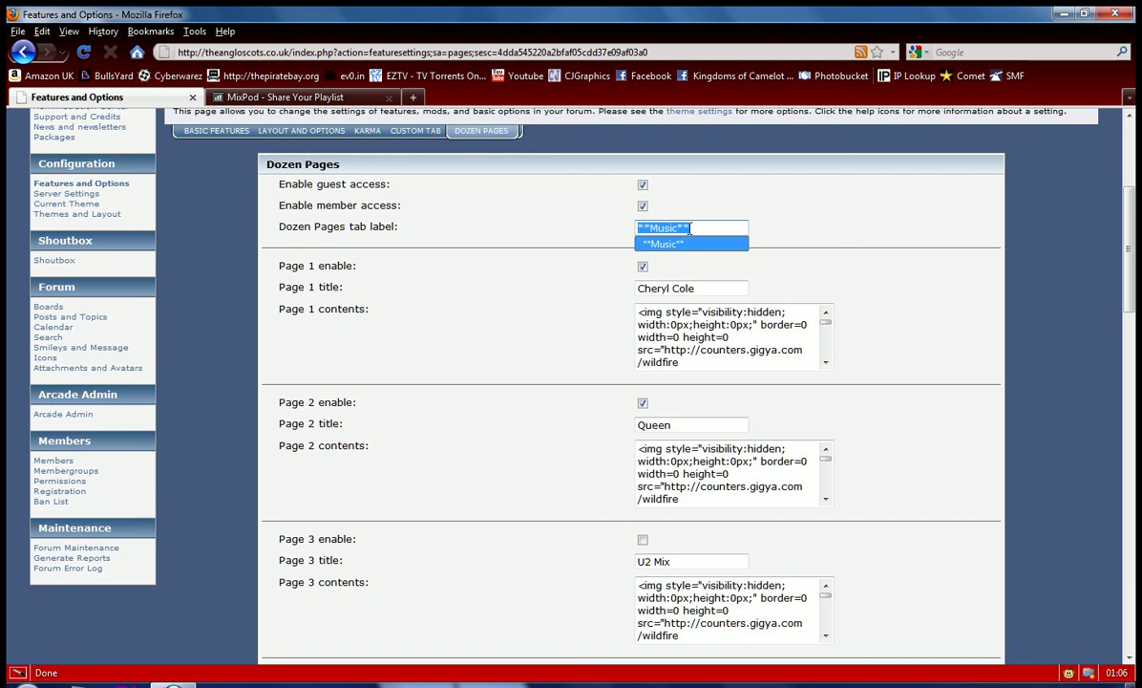
click(540, 237)
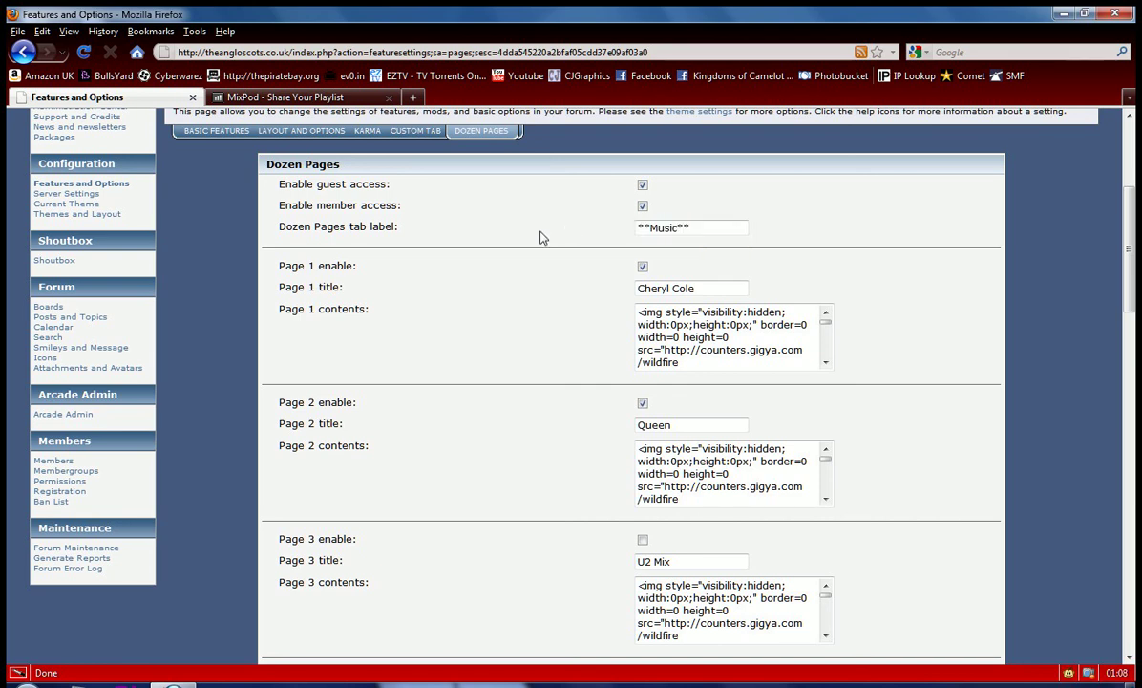
scroll(505, 262, up, 2)
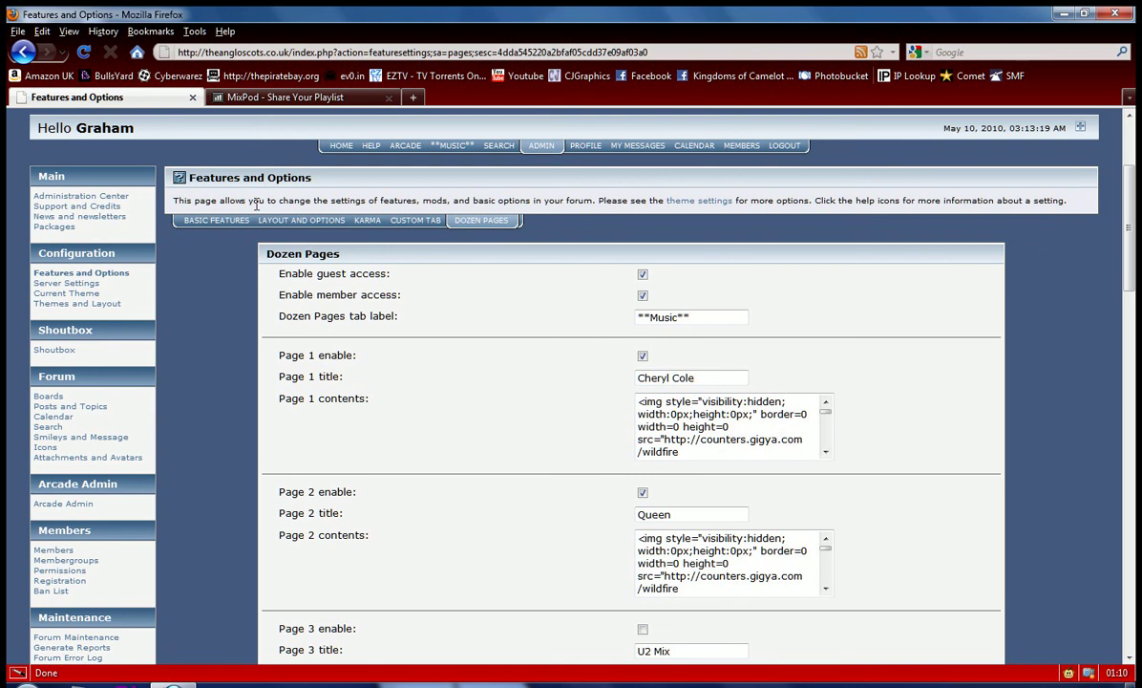
Switch to the MixPod tab and start a new, empty playlist via Create Playlist
click(272, 97)
scroll(388, 298, up, 4)
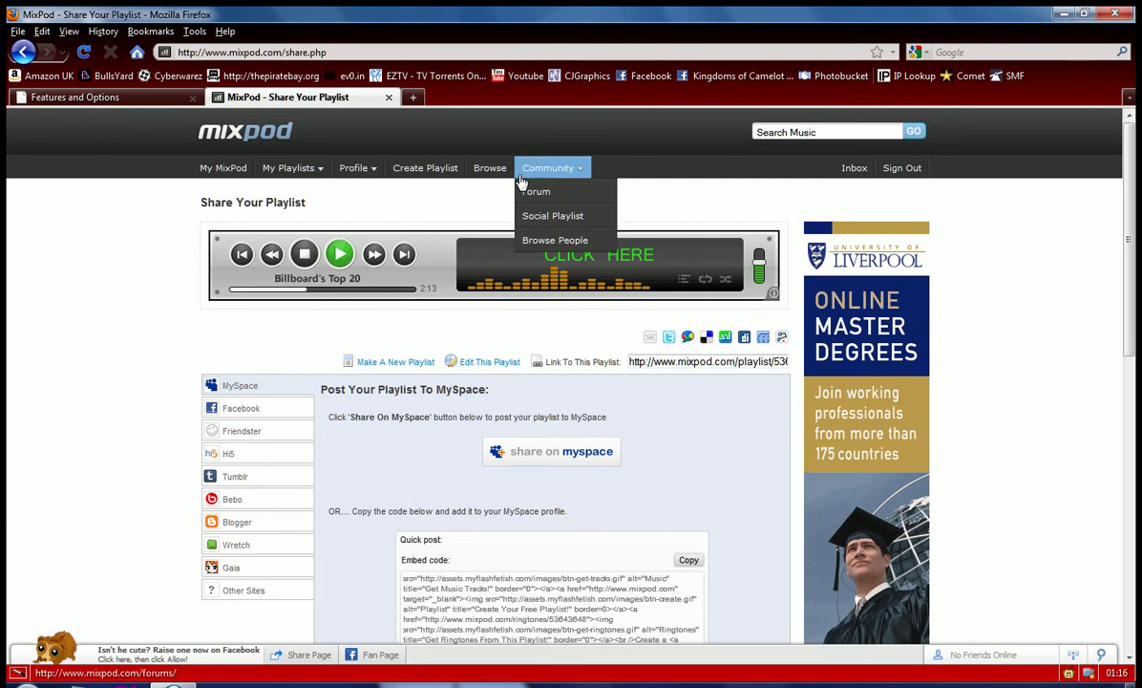
click(425, 167)
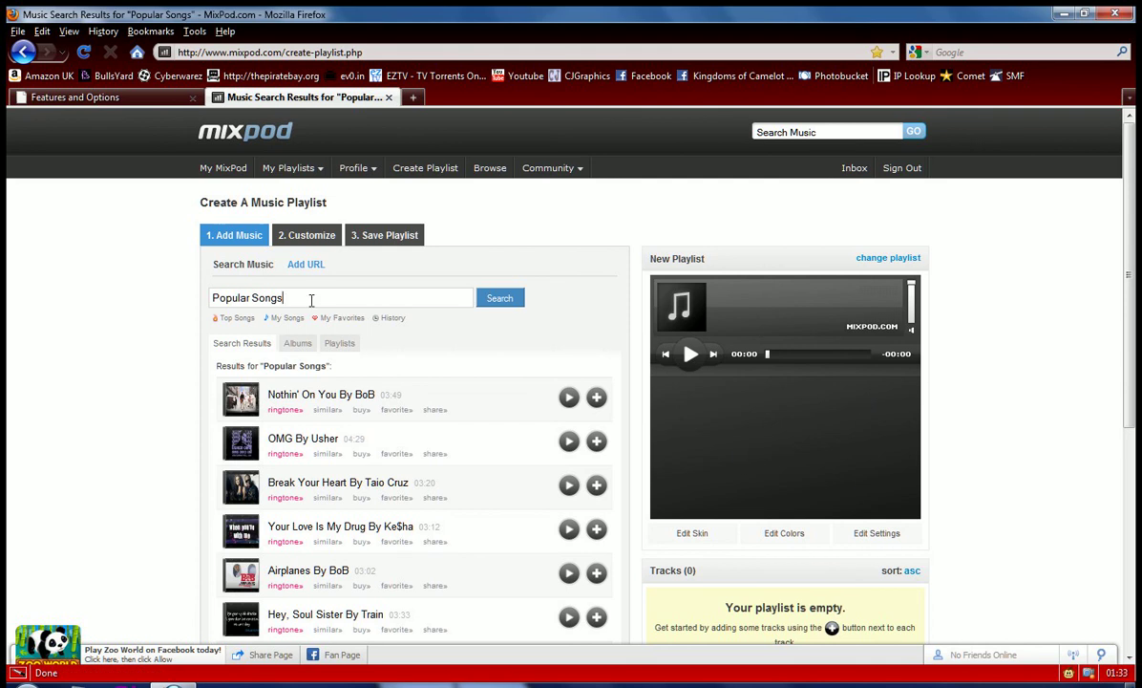
Replace the 'Popular Songs' search with 'Michael Mcdonald' in MixPod's music search
drag(304, 300, 46, 332)
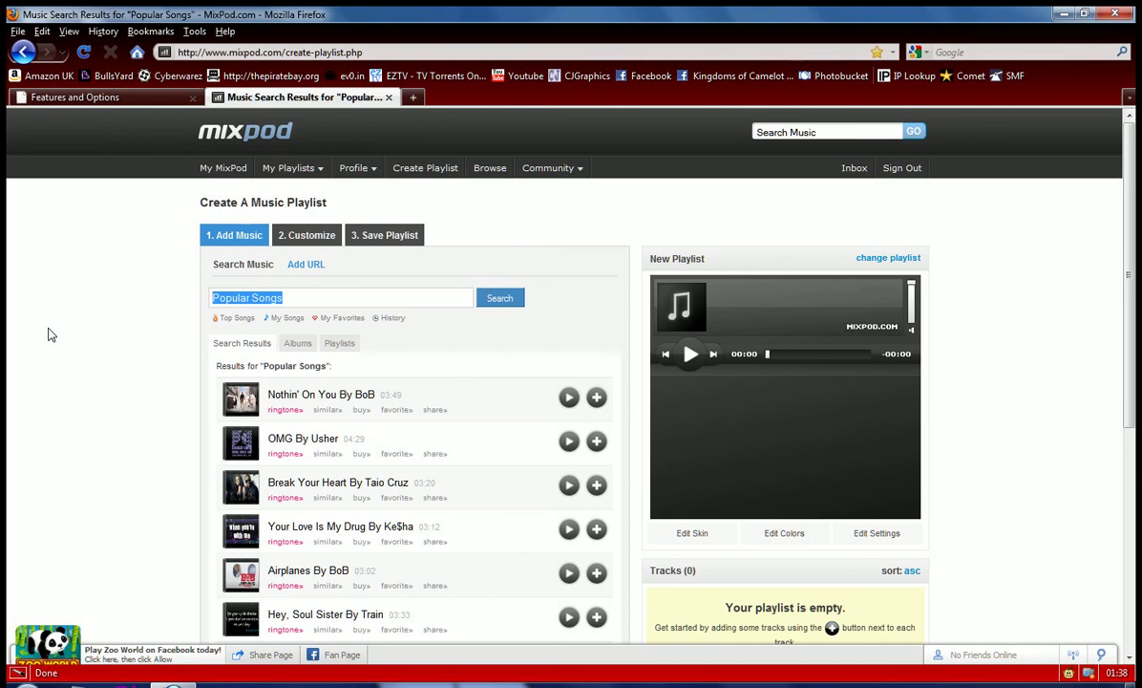
text(M)
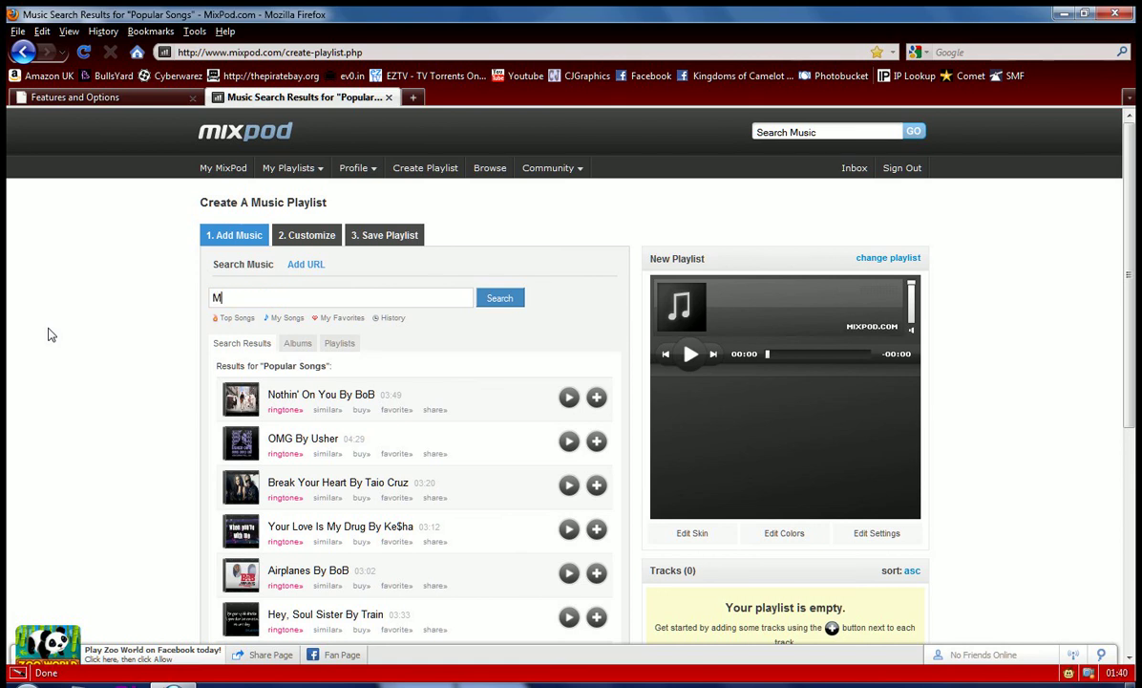
text(ichael )
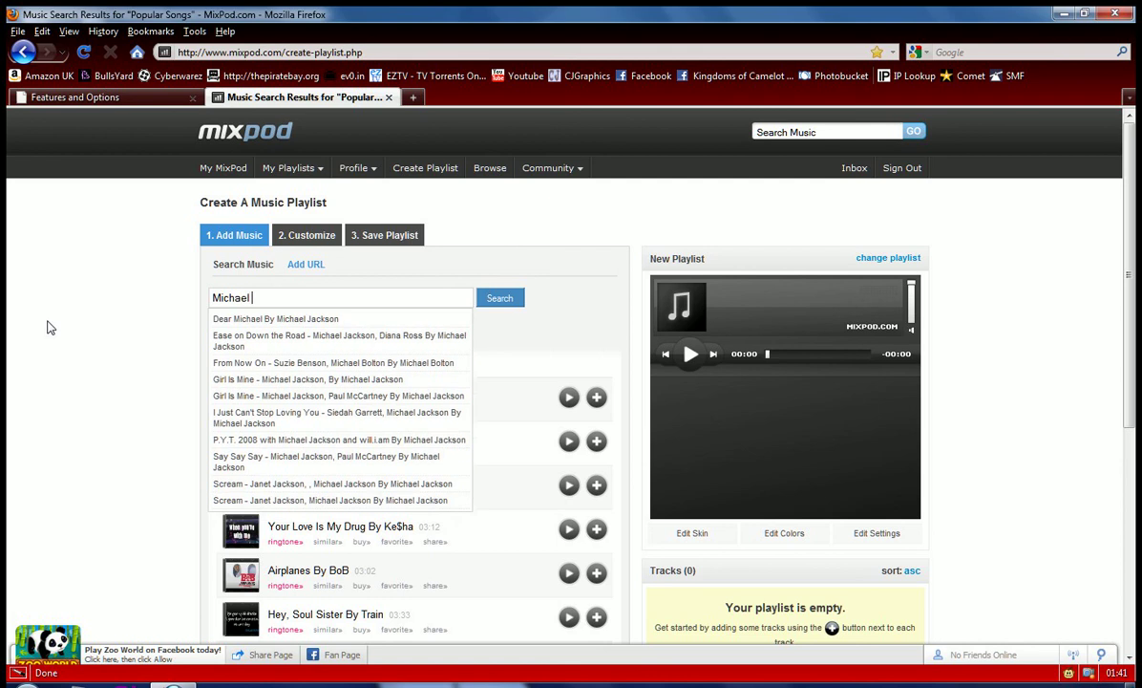
text(Mcd)
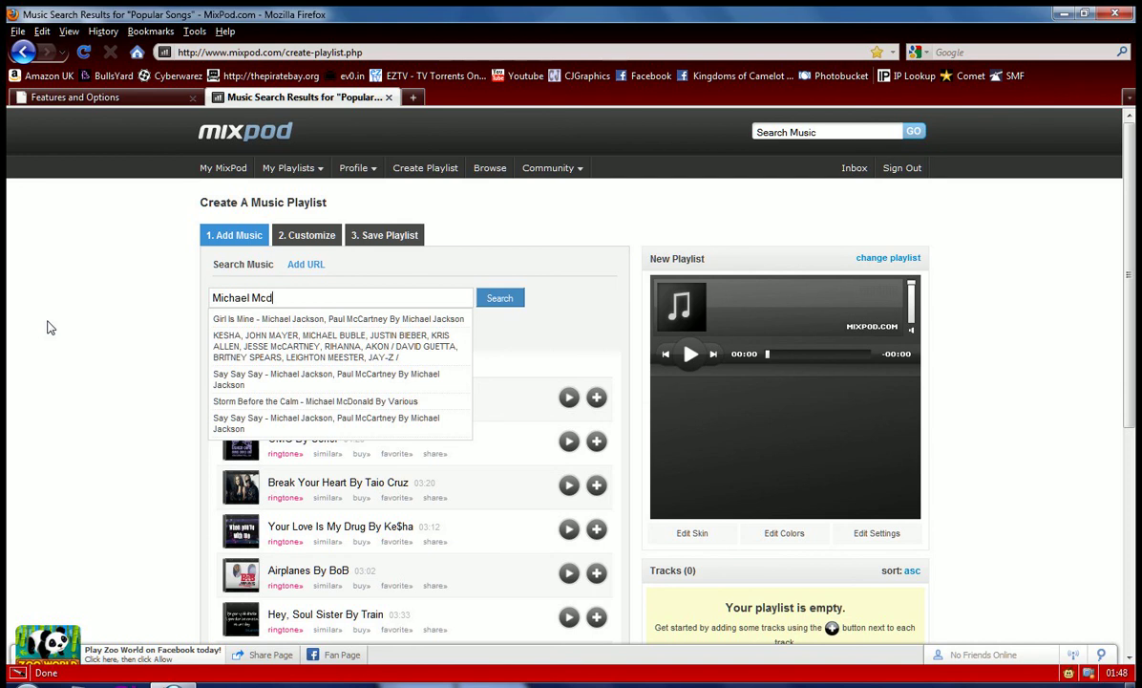
text(onald)
key(Return)
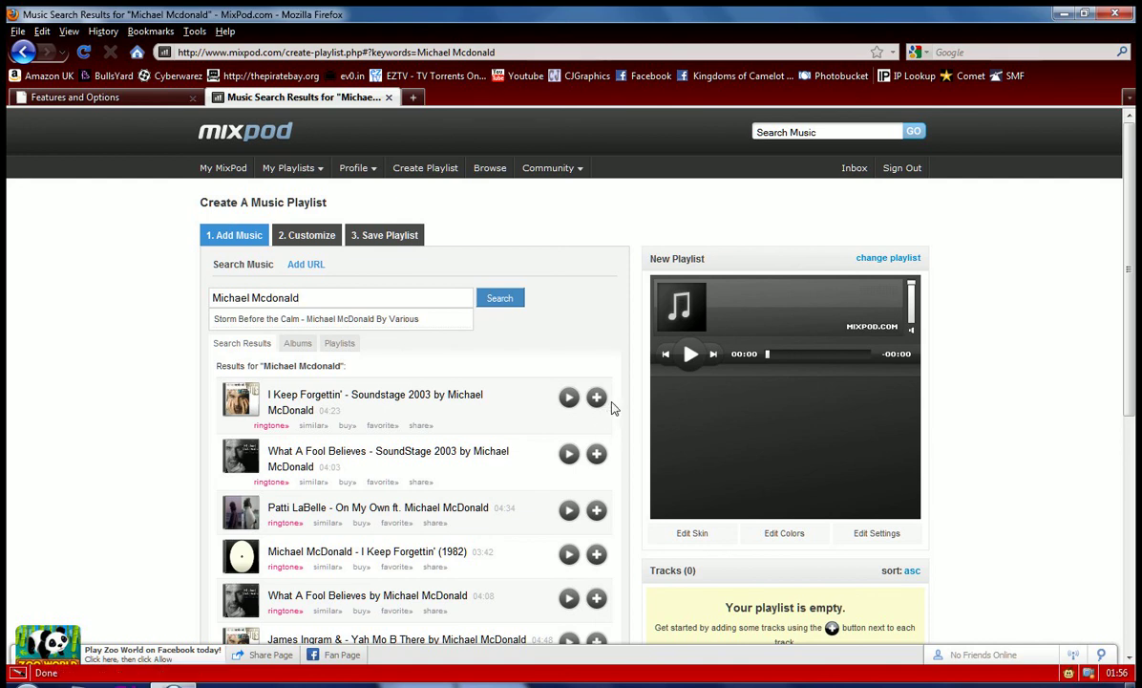
Add ten first-page results, including I Keep Forgettin' and What A Fool Believes, to the playlist
scroll(611, 372, down, 5)
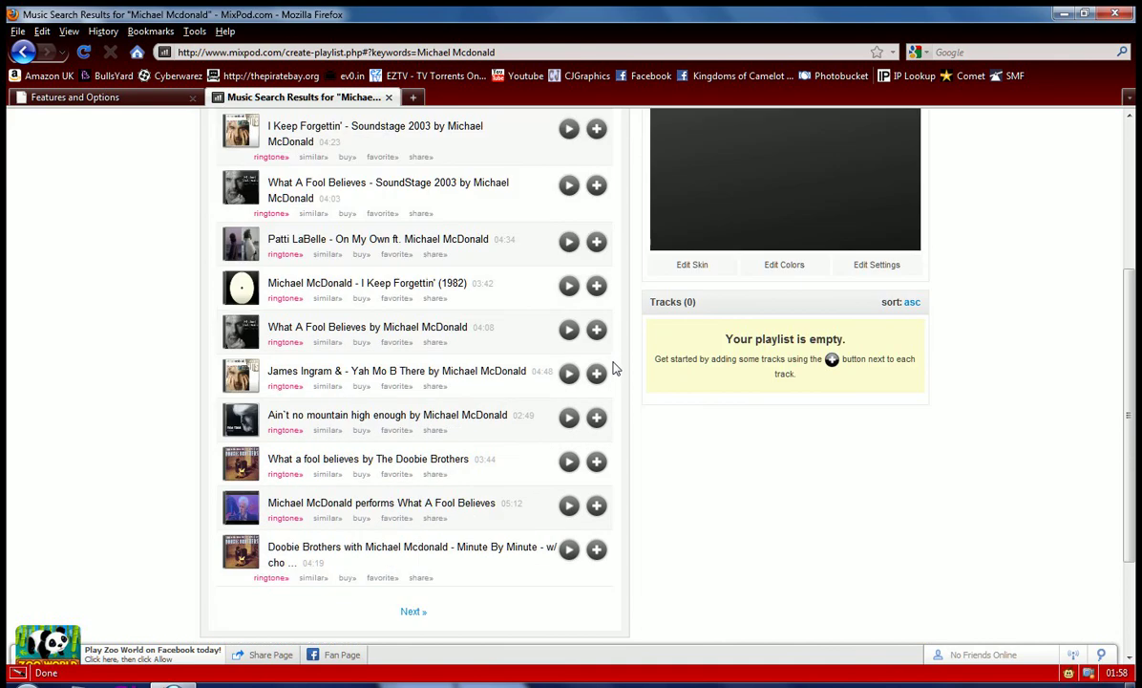
scroll(614, 368, up, 2)
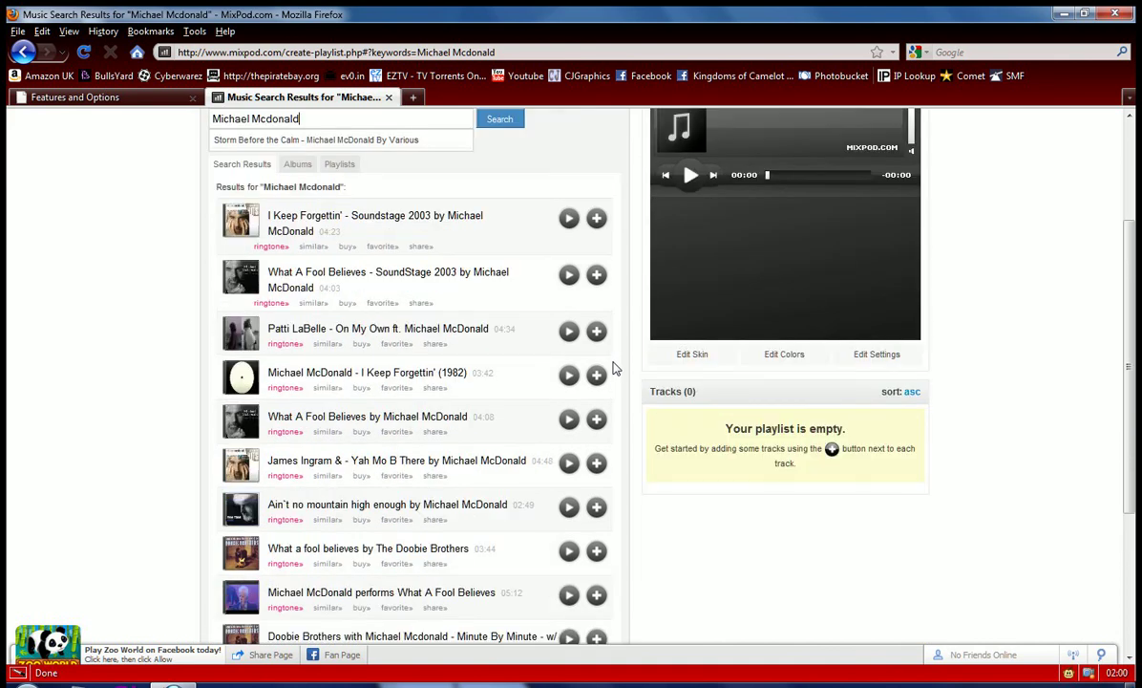
click(598, 220)
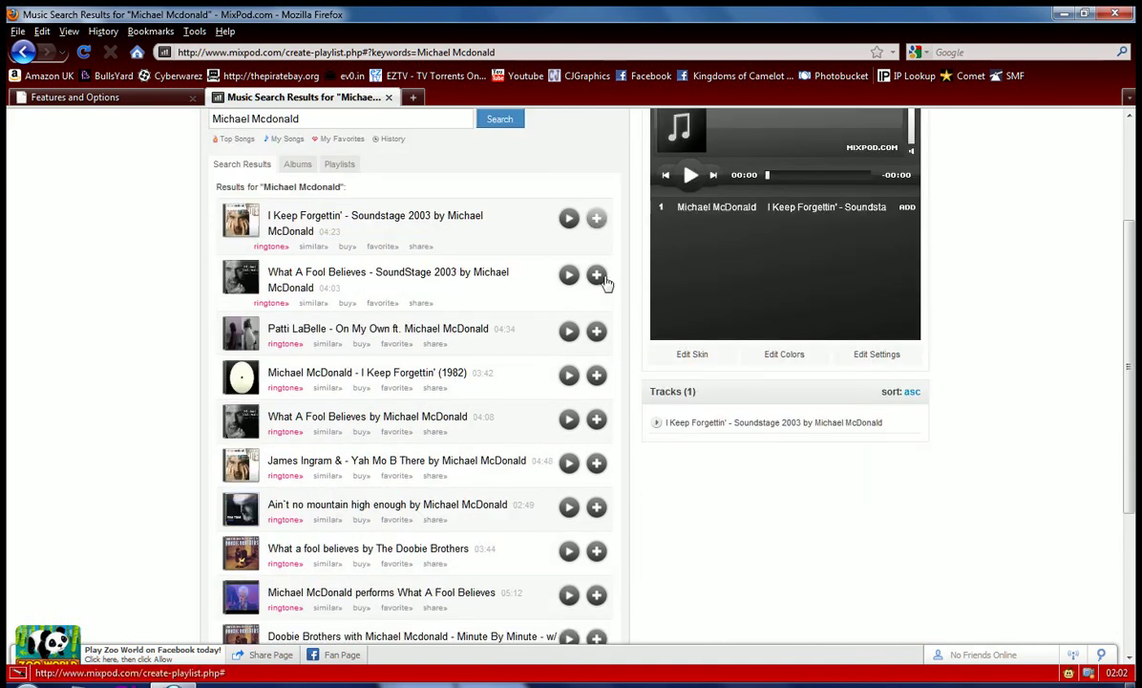
click(596, 275)
click(596, 332)
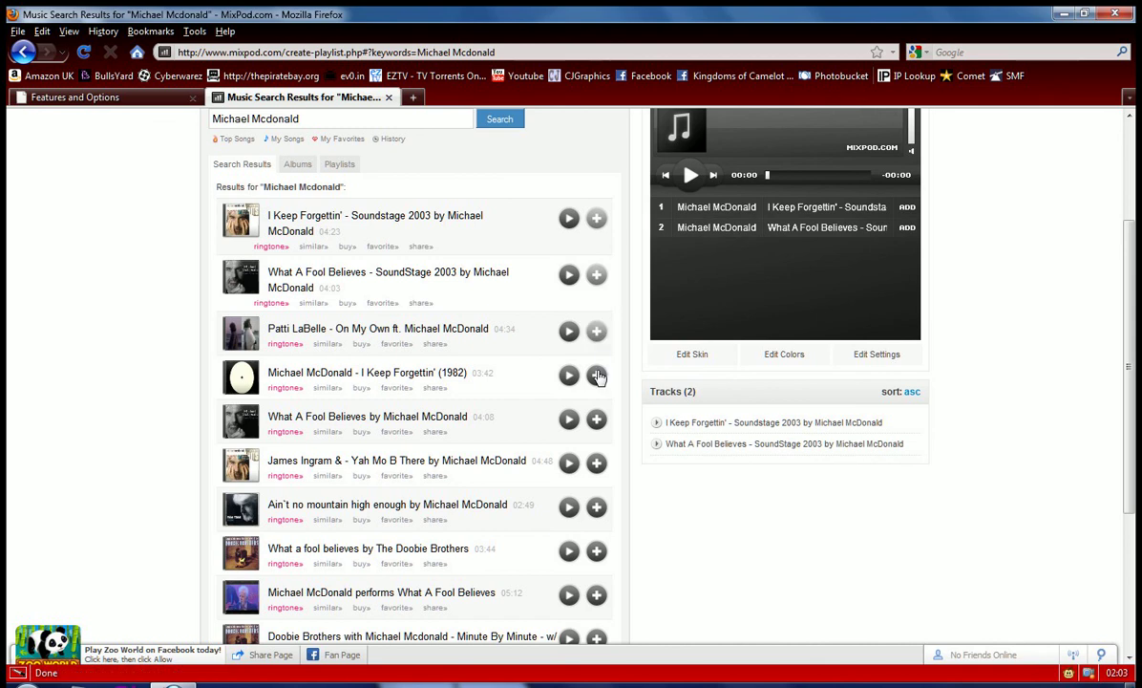
click(597, 375)
click(596, 418)
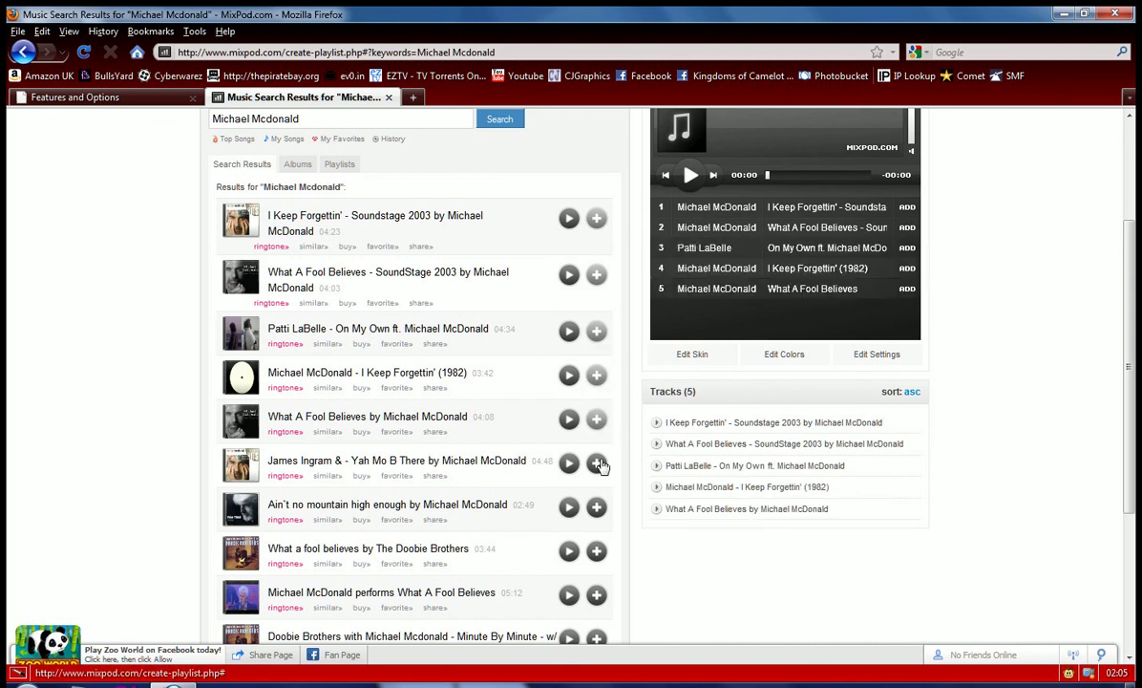
click(596, 464)
click(596, 507)
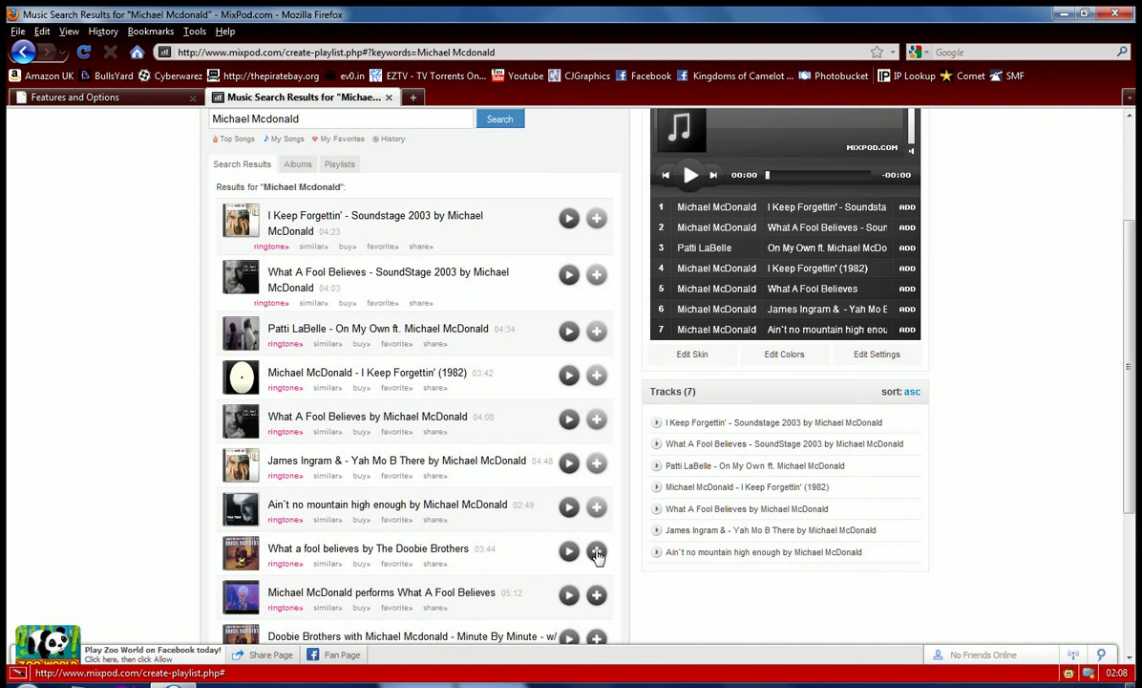
click(596, 551)
click(596, 595)
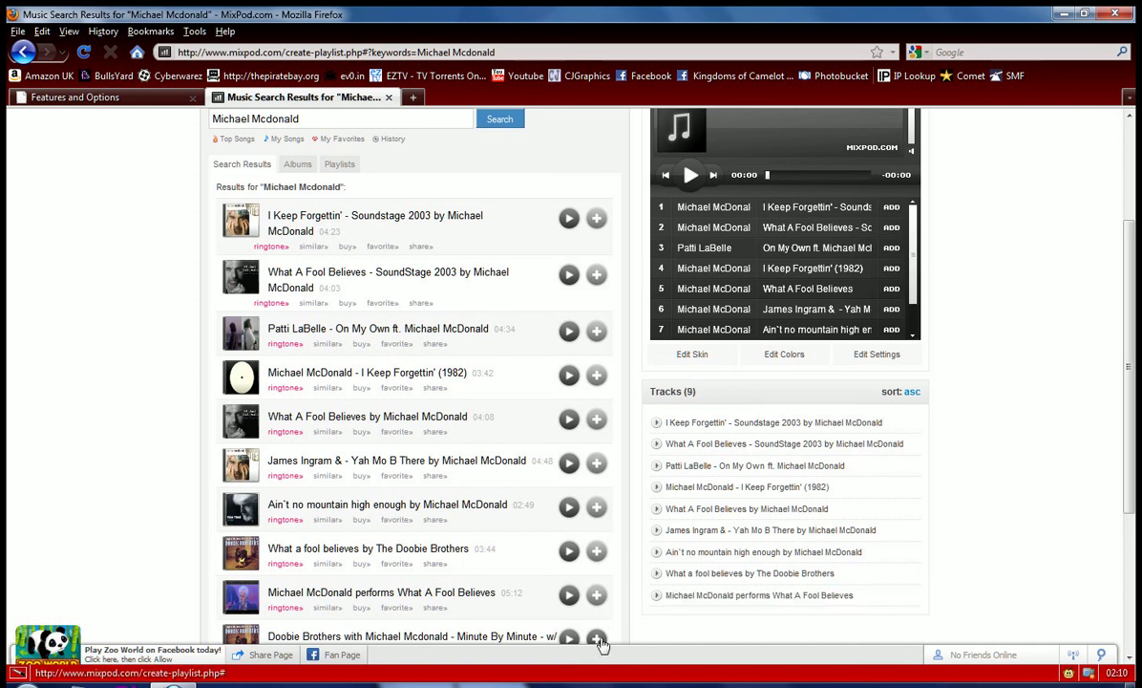
click(596, 637)
On results page 2, add Camp, Sweet Freedom, Grizzly Bear, Pretzel Logic and Ain't No Mountain High Enough (Live)
scroll(621, 523, down, 3)
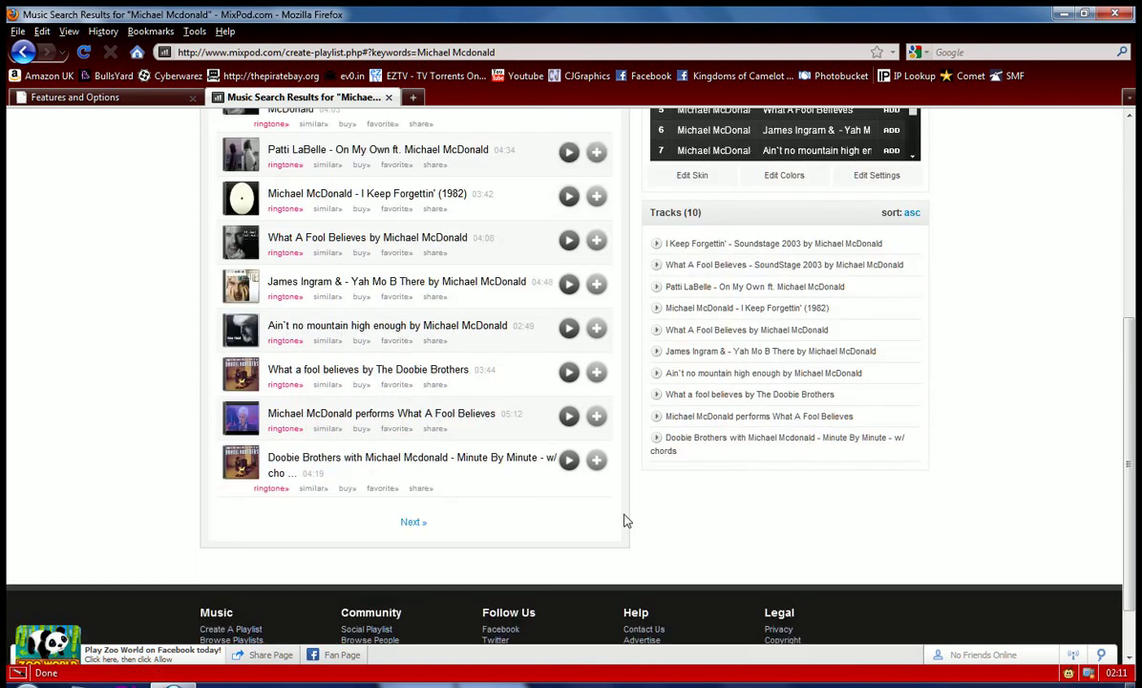
click(426, 527)
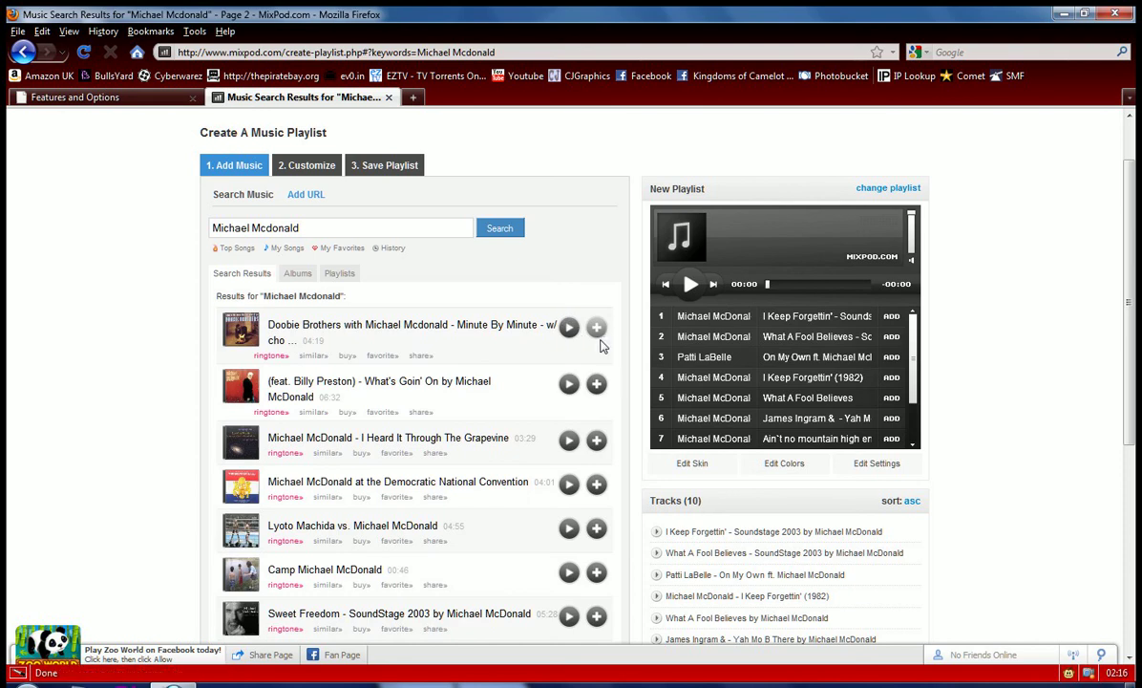
scroll(597, 346, down, 2)
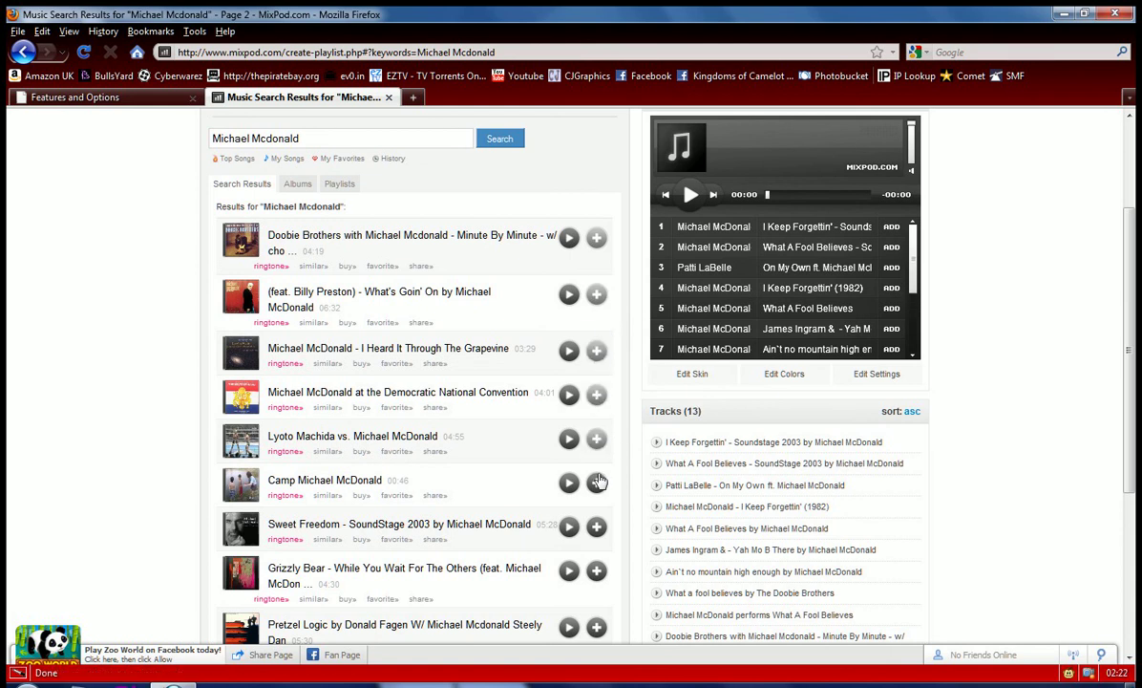
click(596, 483)
click(595, 527)
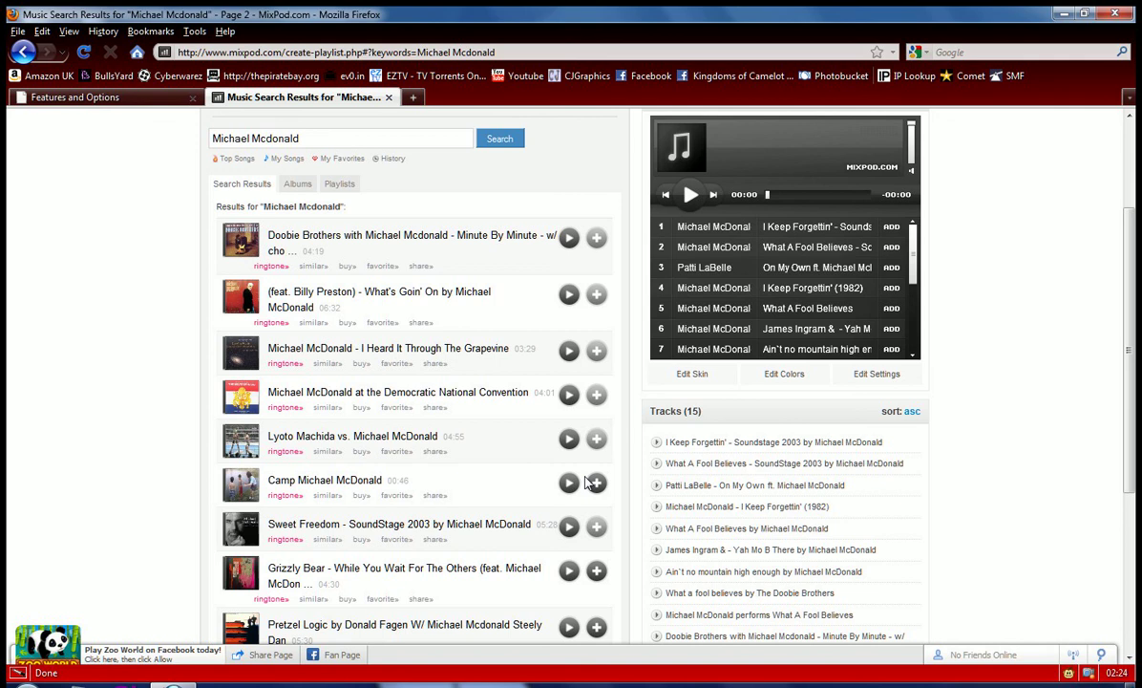
click(596, 570)
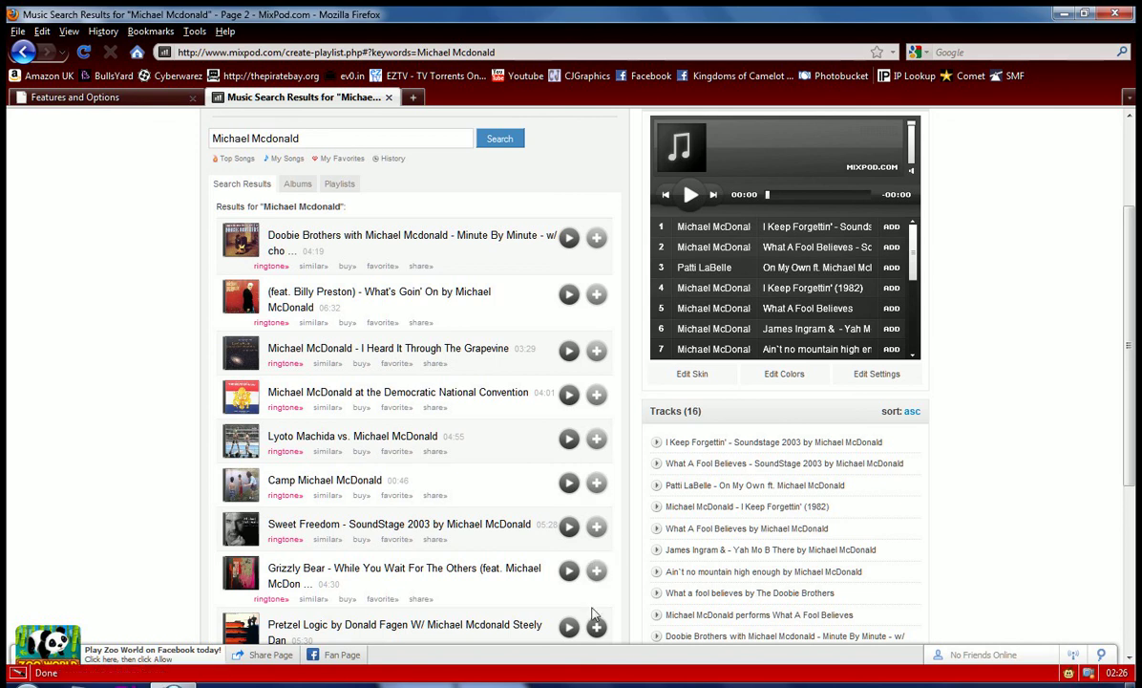
click(596, 627)
scroll(636, 581, down, 2)
scroll(636, 581, down, 2)
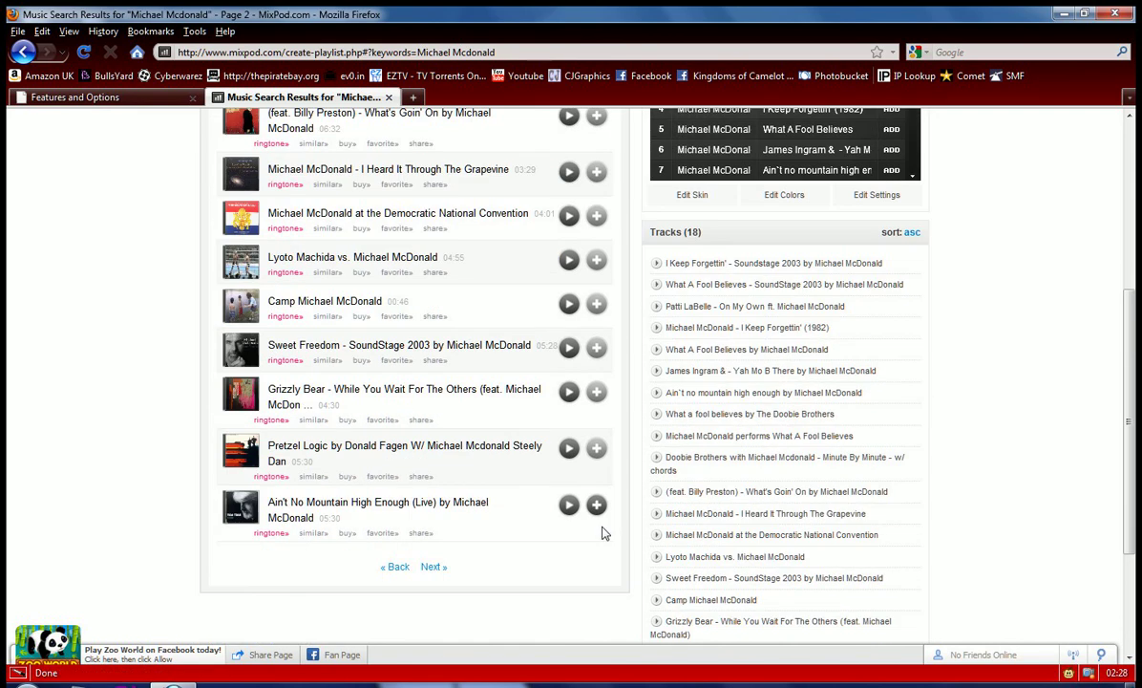
click(596, 504)
Title the playlist 'Michael McDonald' and tag it with the R&B/Soul genre
scroll(642, 361, up, 6)
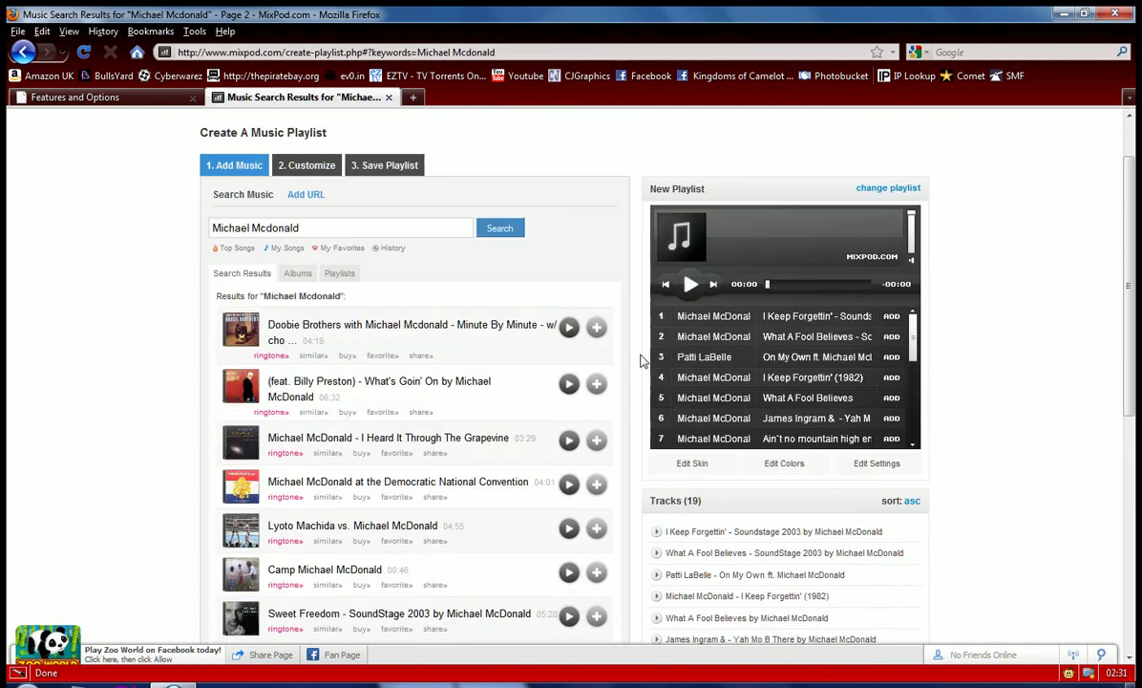
click(404, 167)
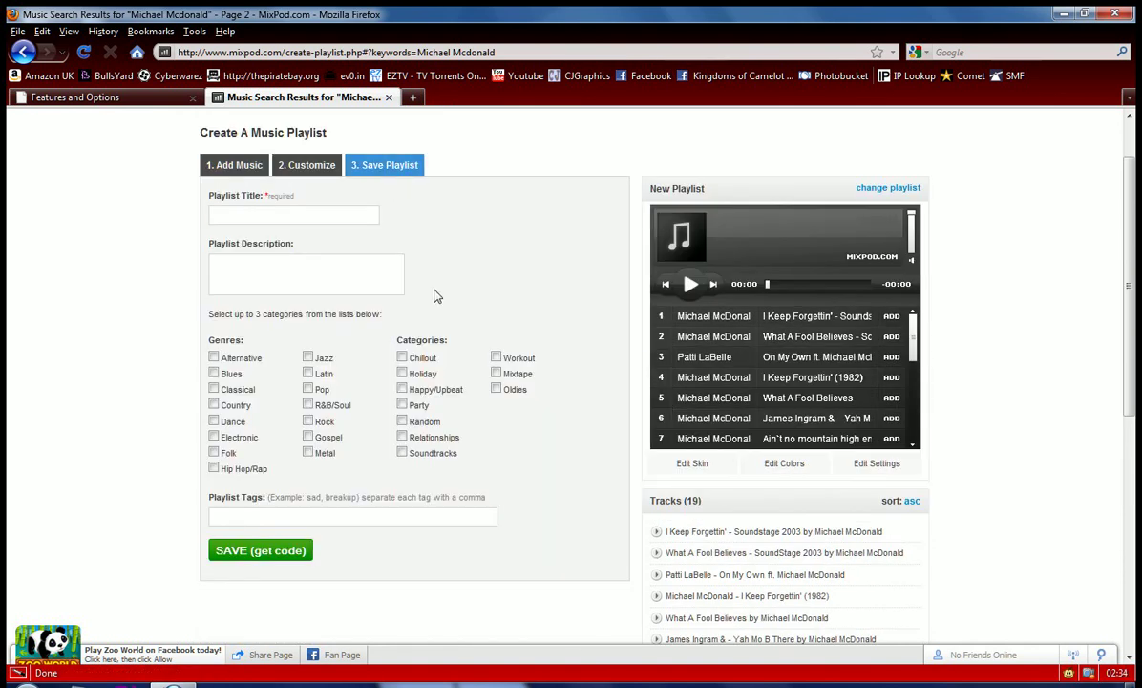
click(267, 216)
text(Mic)
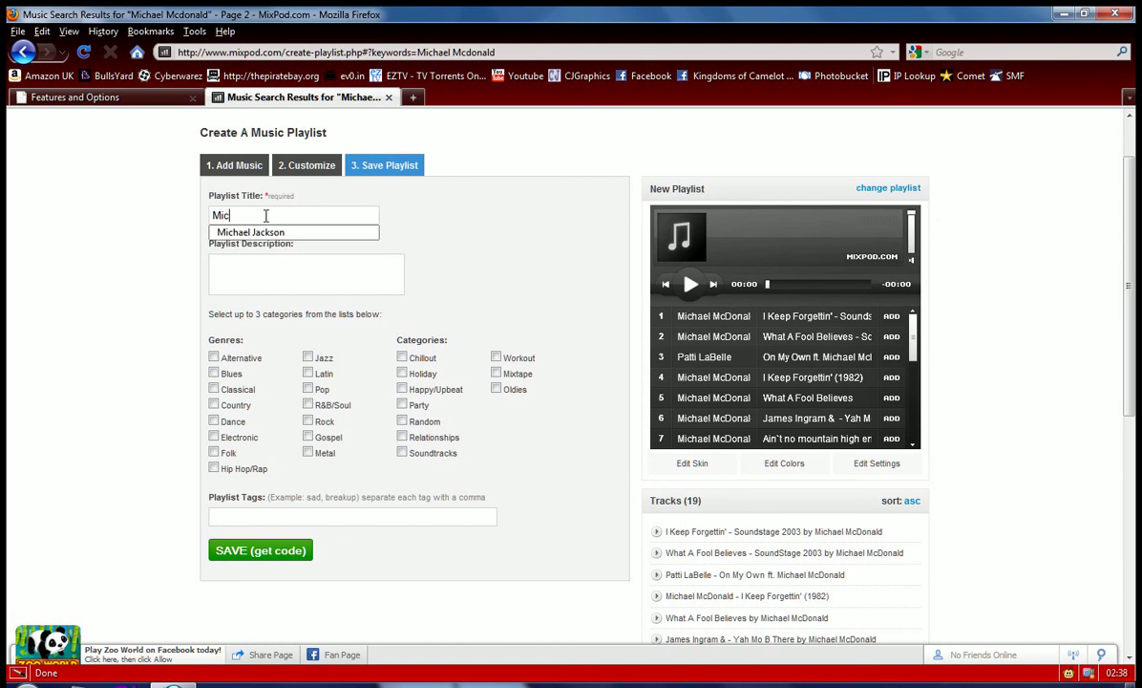
text(hael M)
text(cDonald)
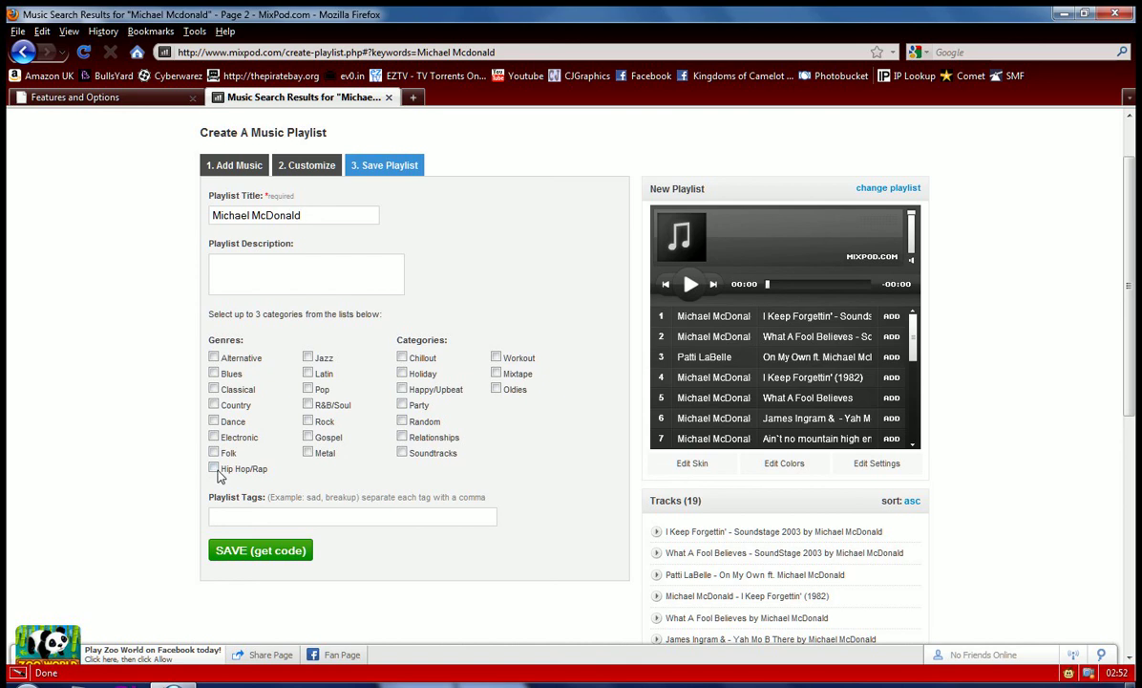
click(308, 405)
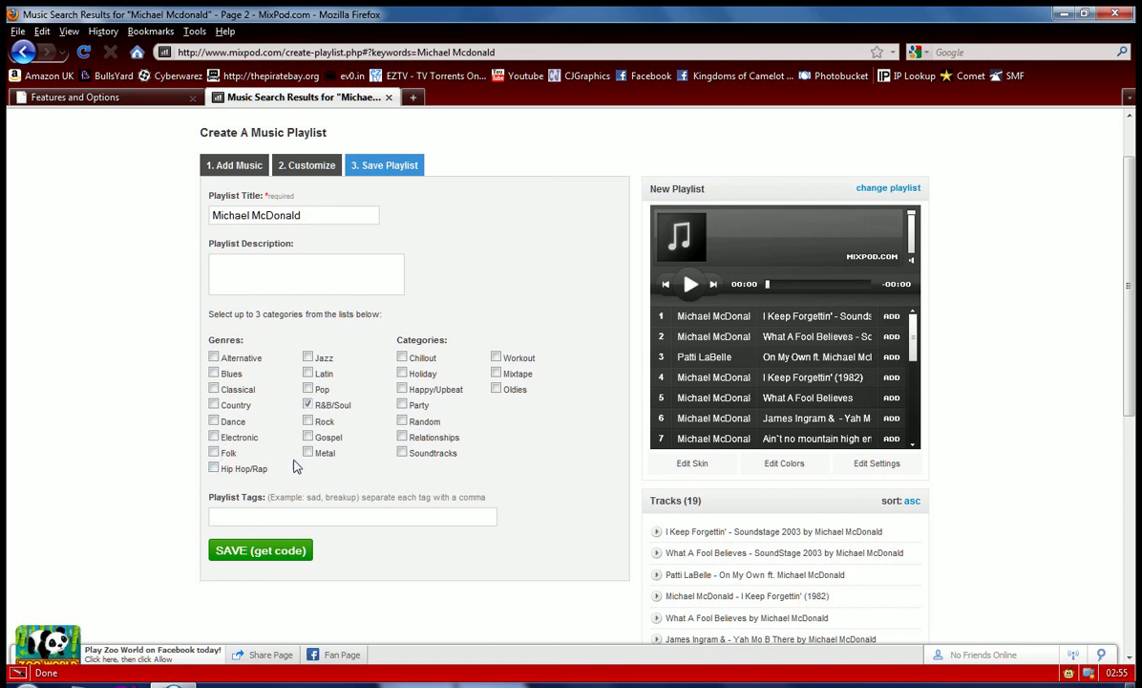
Save the playlist and copy its MySpace embed code from the Share Your Playlist page
click(279, 552)
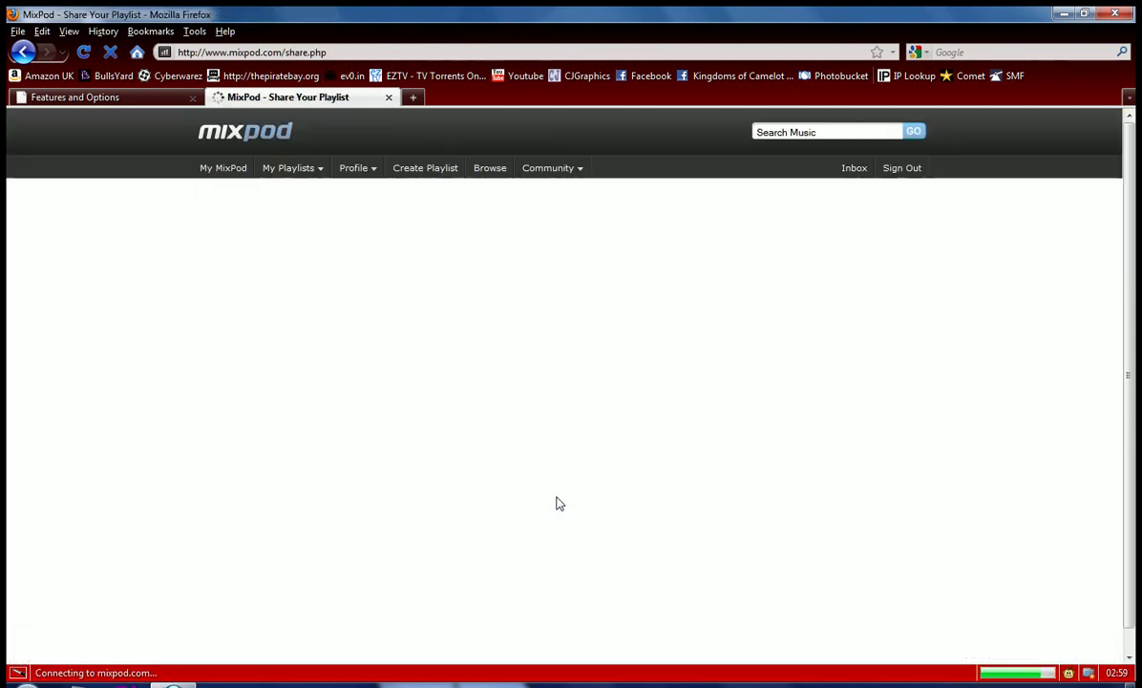
scroll(619, 435, down, 3)
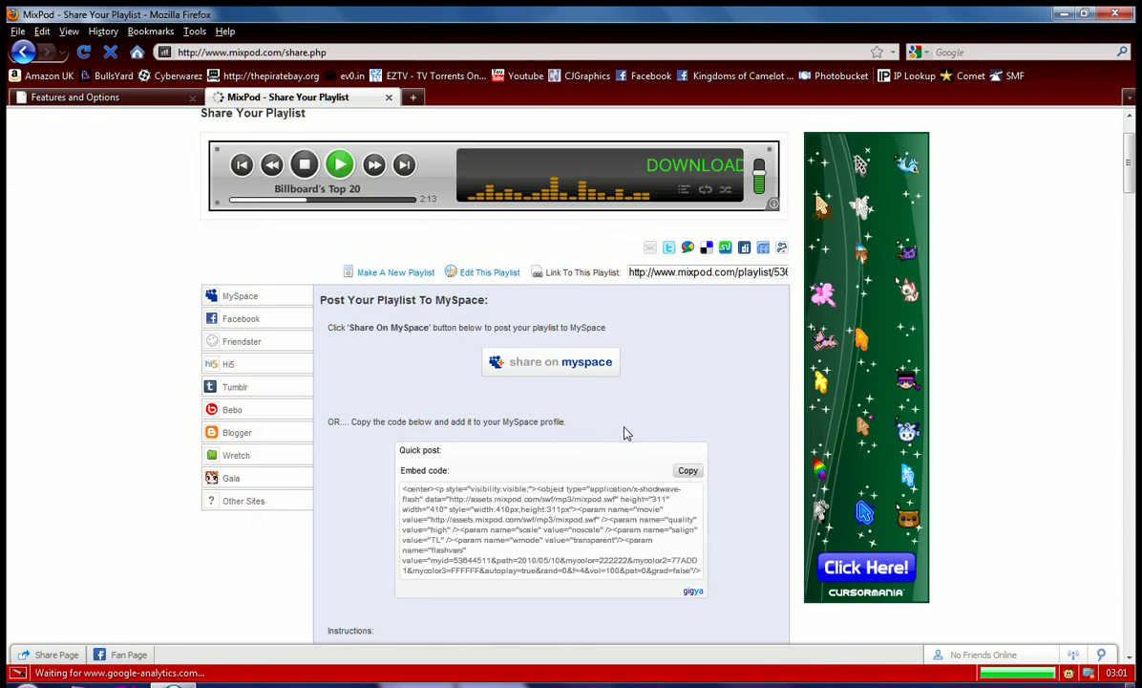
scroll(625, 433, down, 2)
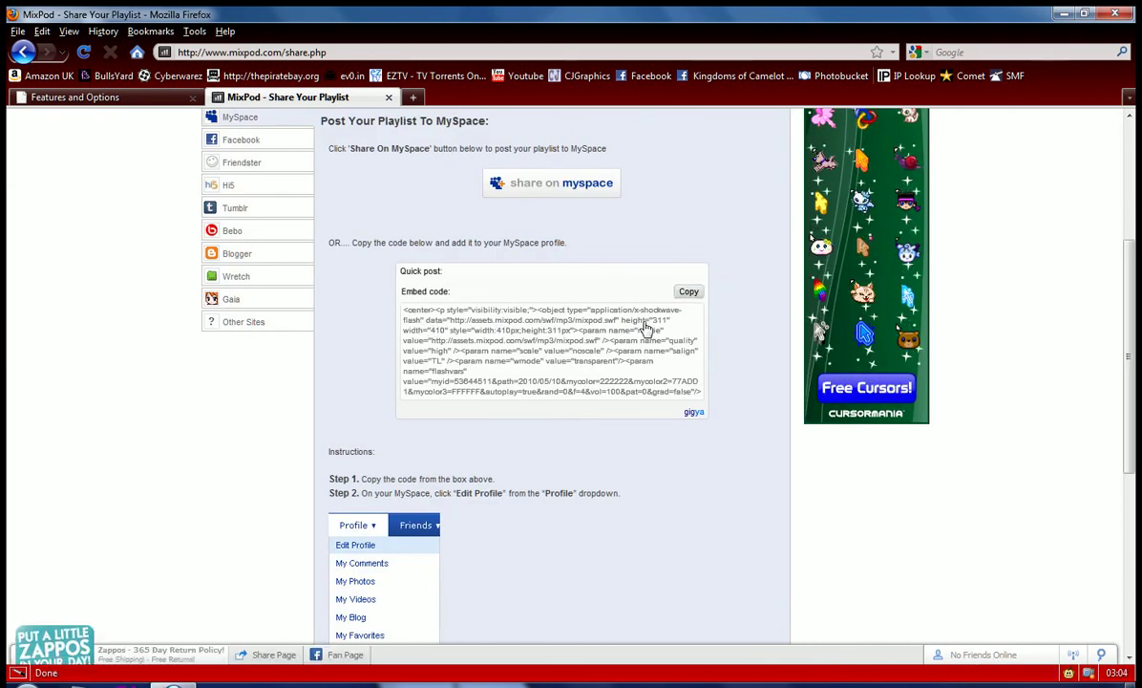
click(689, 292)
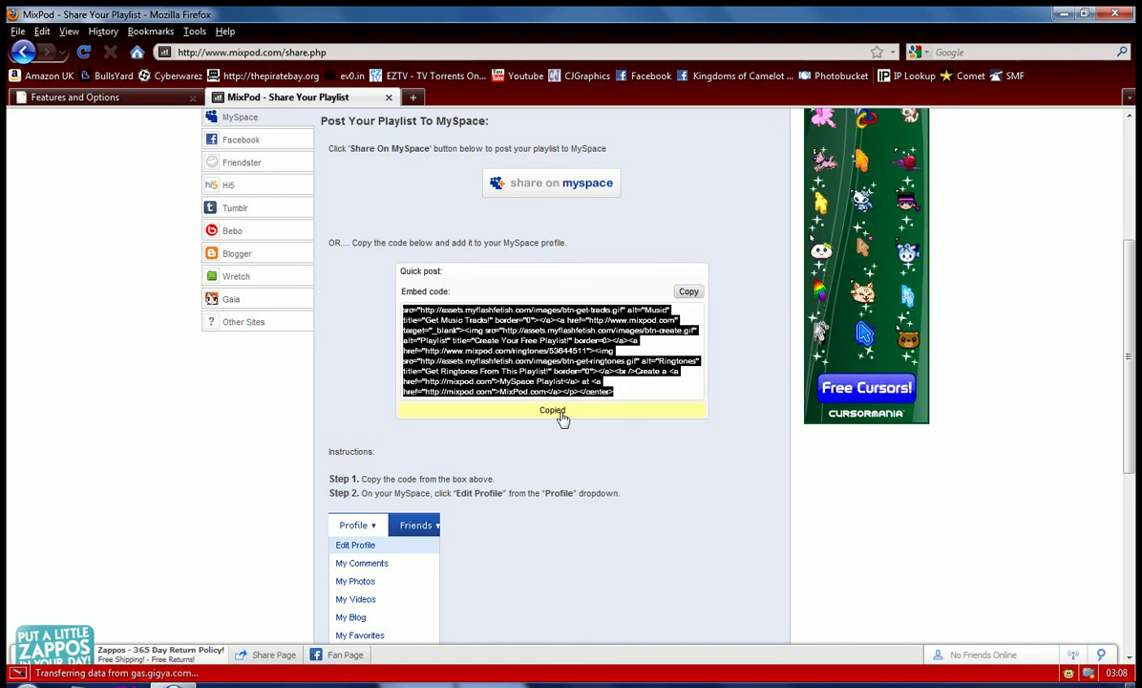
Paste the MixPod embed code into Page 6's contents in the forum's Dozen Pages settings
click(100, 97)
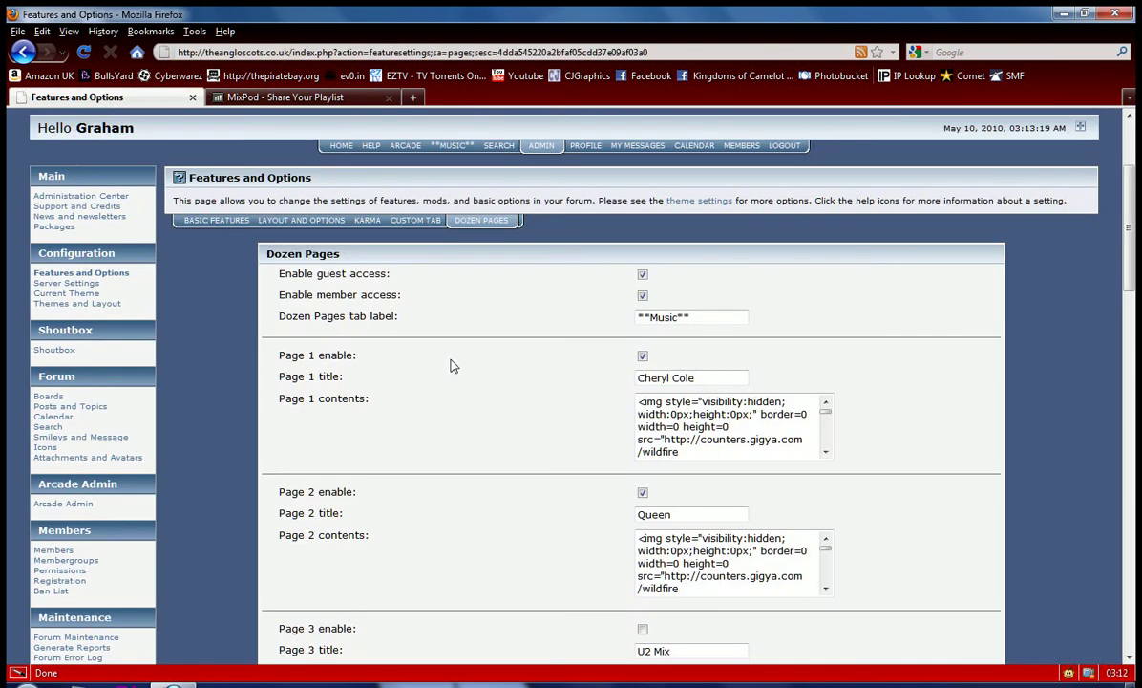
scroll(452, 365, down, 5)
scroll(454, 366, down, 7)
scroll(453, 366, down, 2)
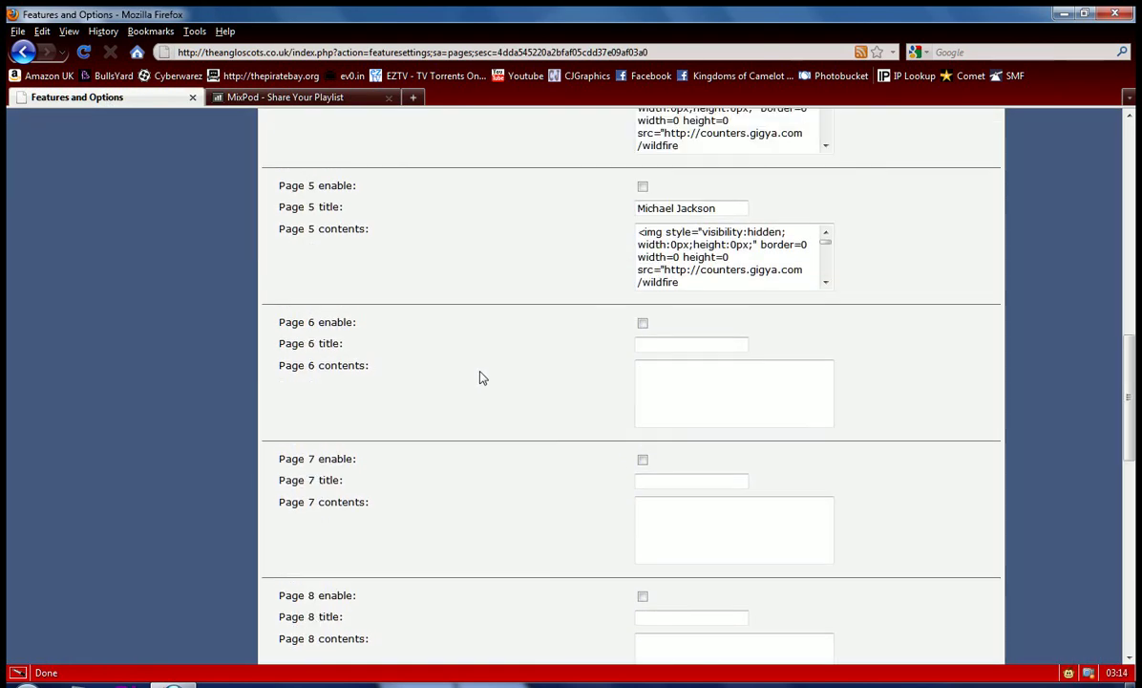
click(685, 386)
right_click(709, 387)
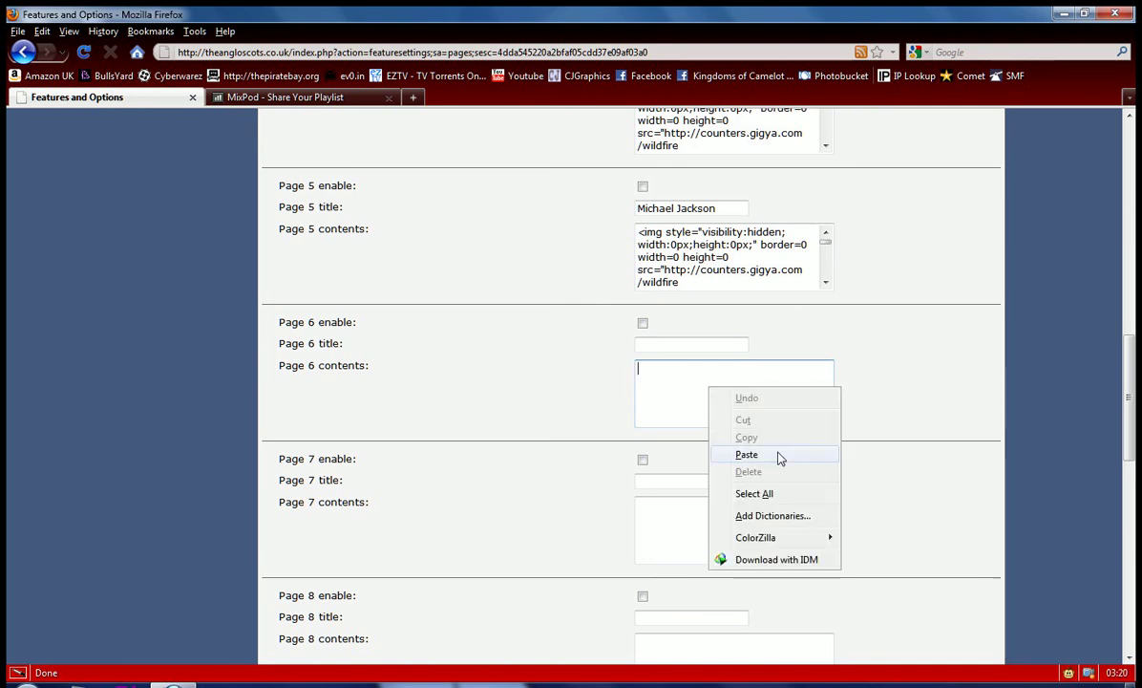
click(747, 455)
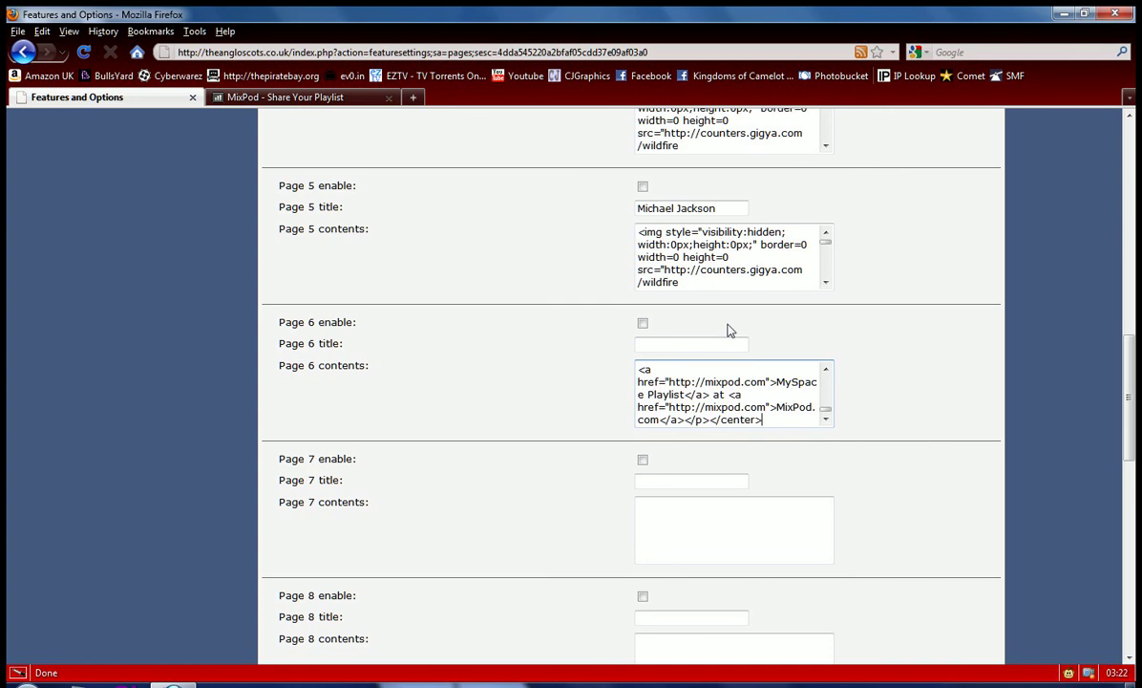
Title Page 6 'Michael Mcdonald', enable it, and save the Dozen Pages settings
click(679, 345)
text(Mich)
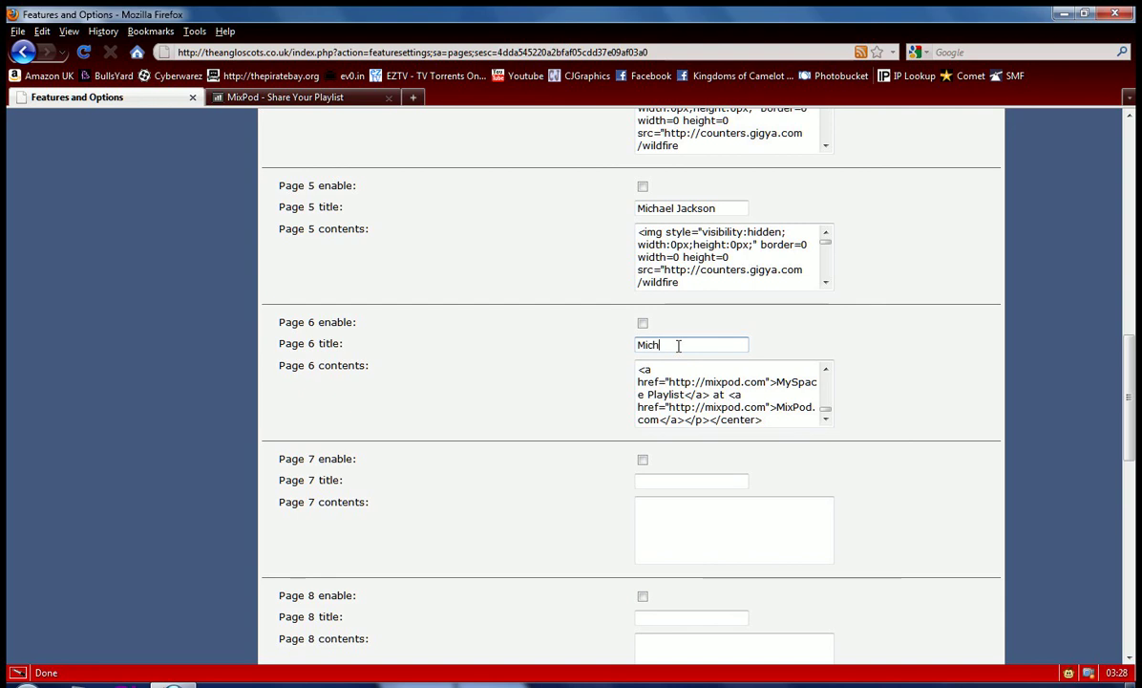
text(ael Mc)
text(dona)
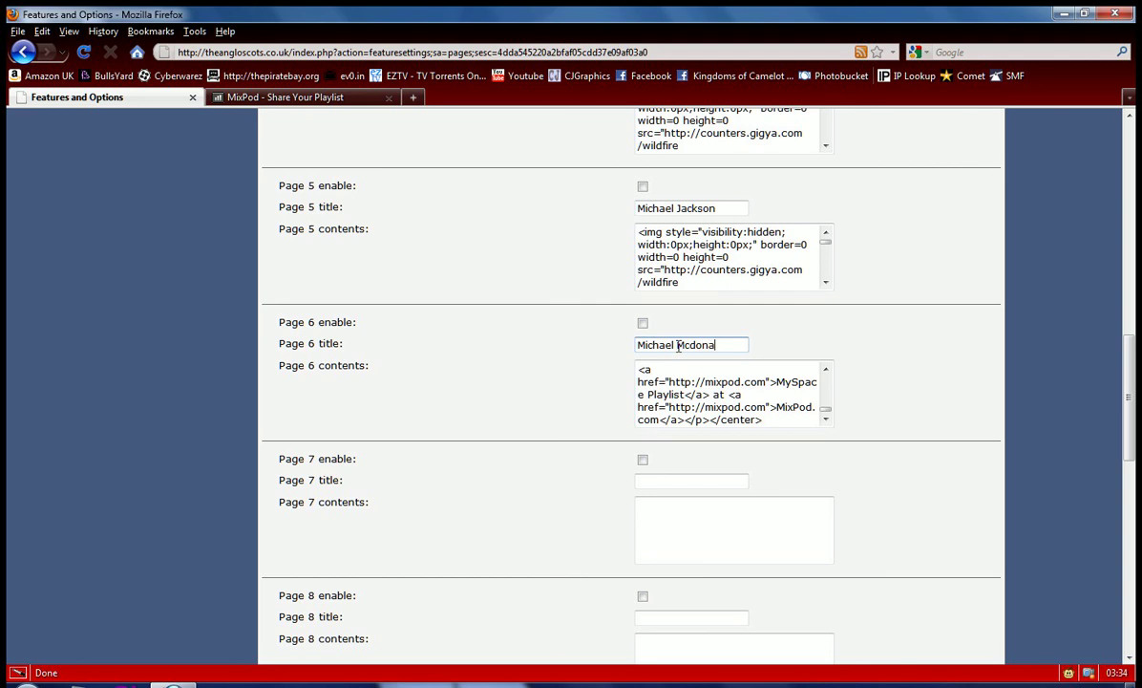
text(ld)
click(643, 325)
scroll(623, 430, down, 5)
scroll(623, 430, down, 3)
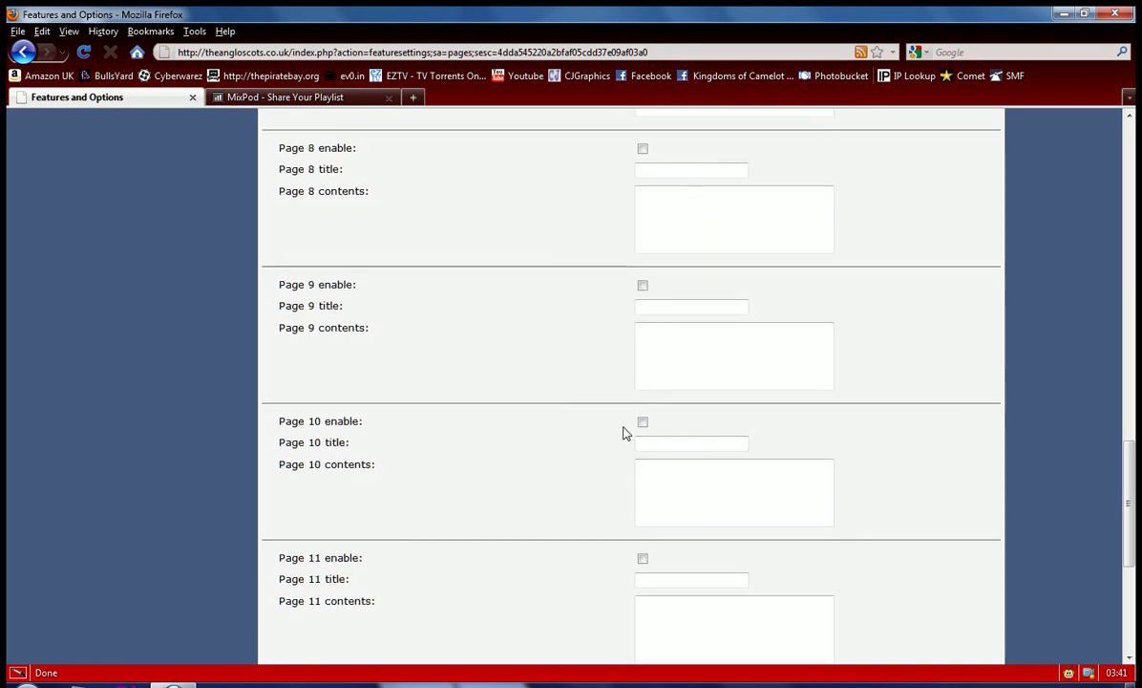
scroll(623, 430, down, 6)
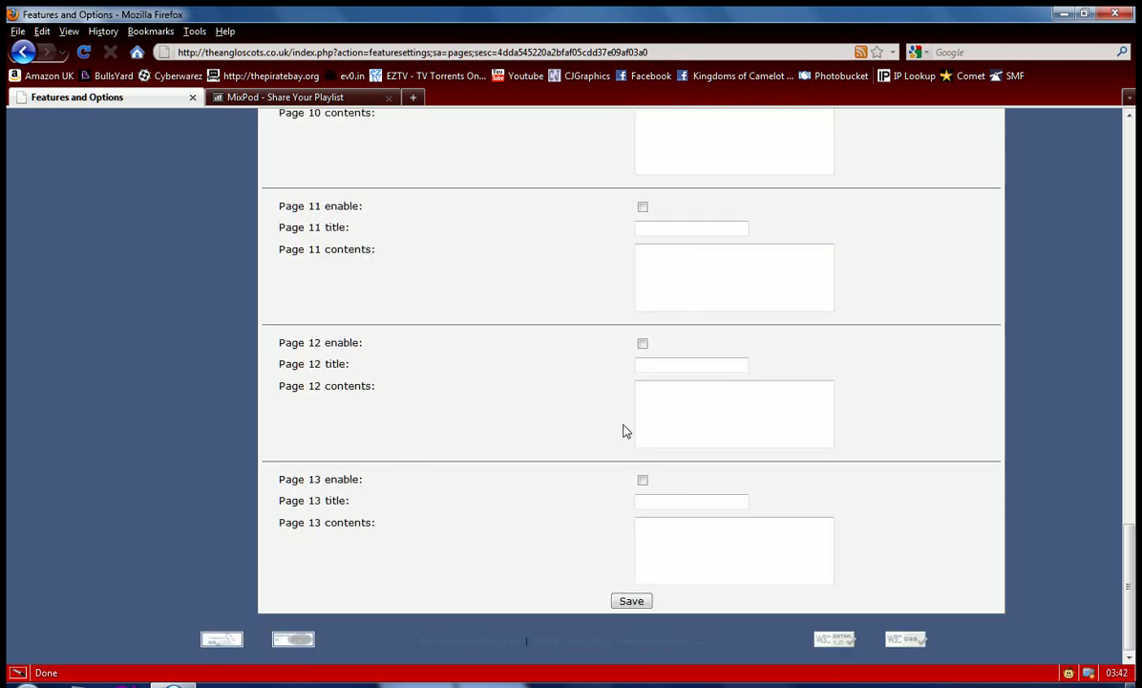
click(635, 605)
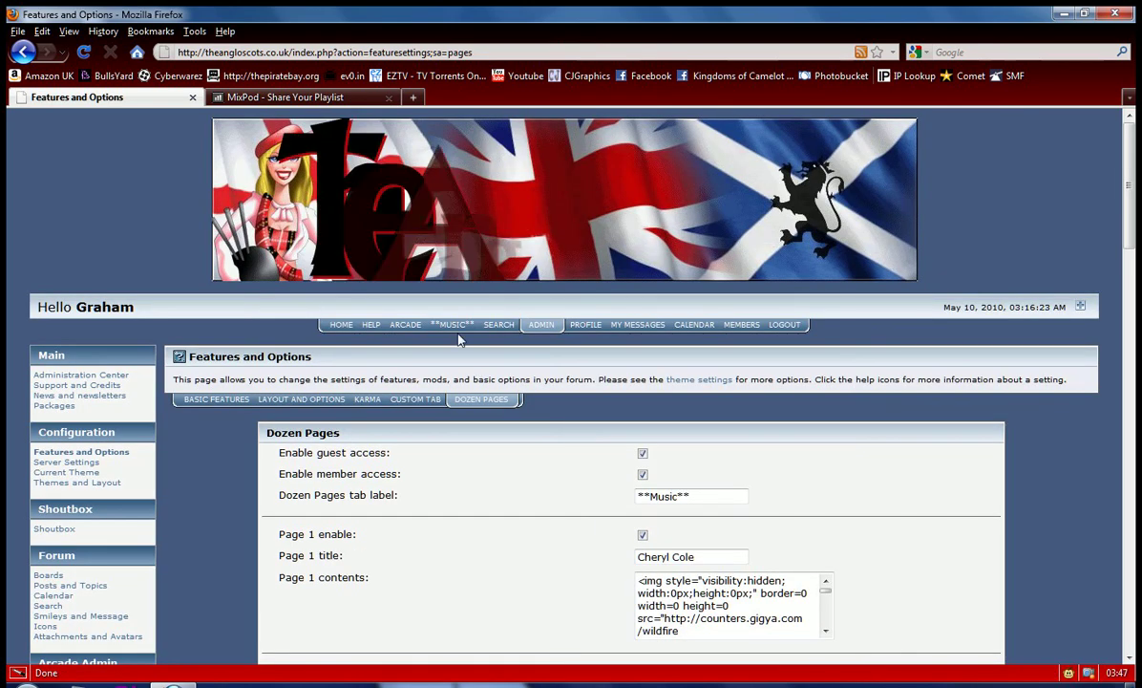
Open Music > Michael Mcdonald, play track 6 'Yah Mo B There', then pause it
click(460, 330)
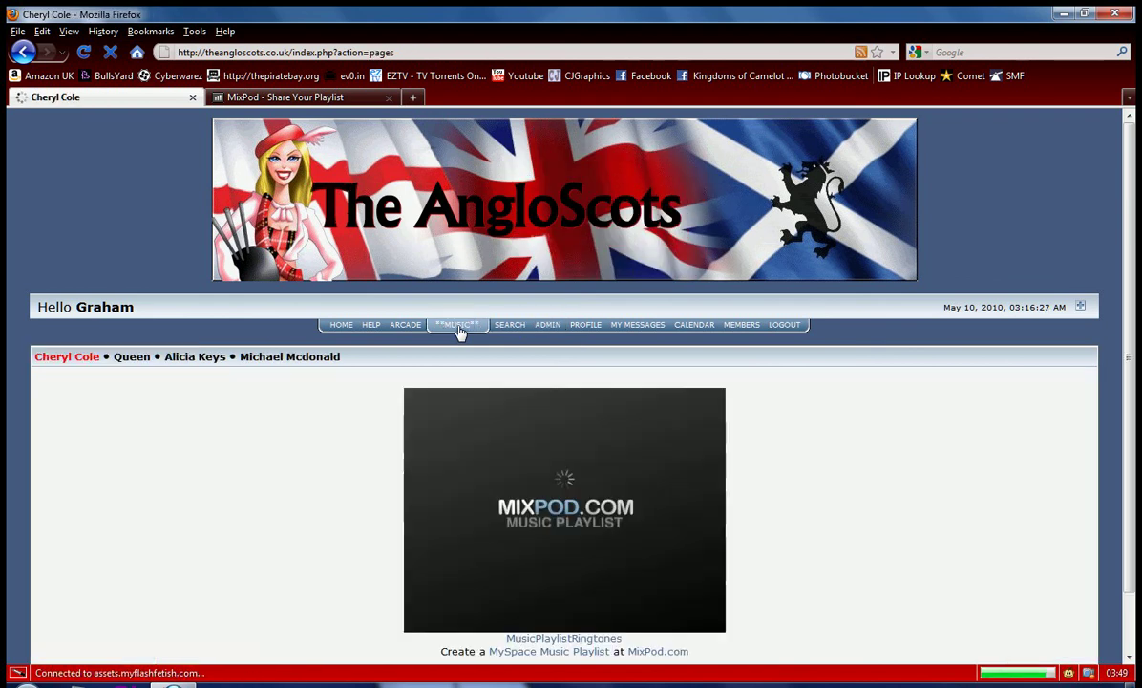
click(288, 357)
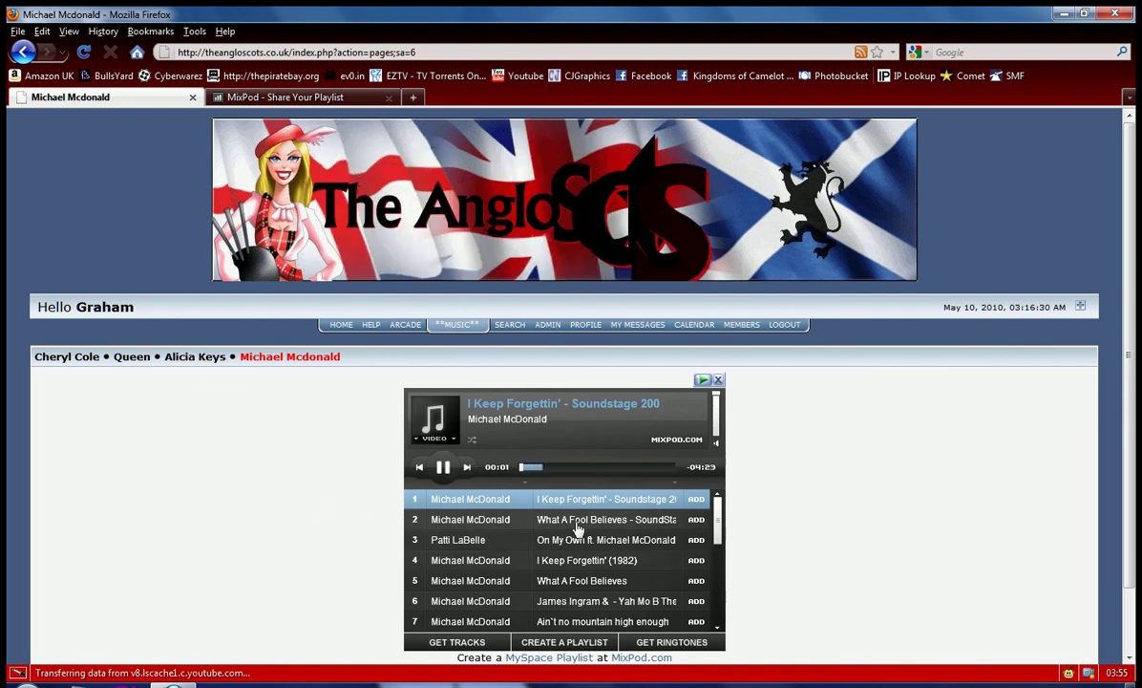
click(663, 600)
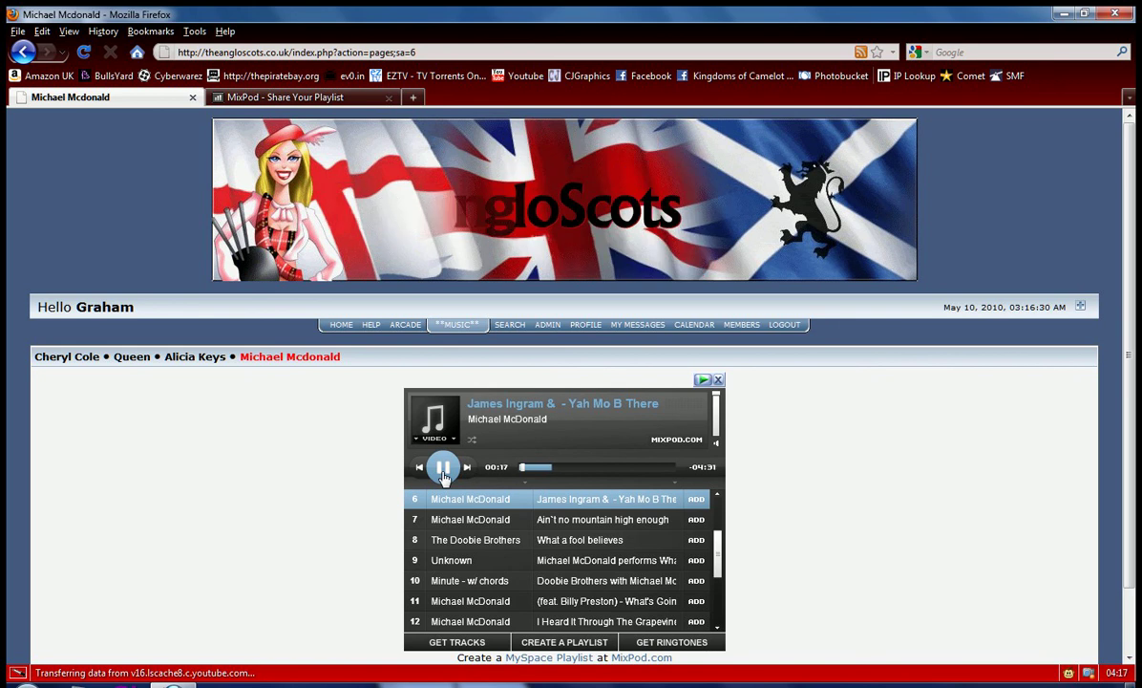
click(442, 468)
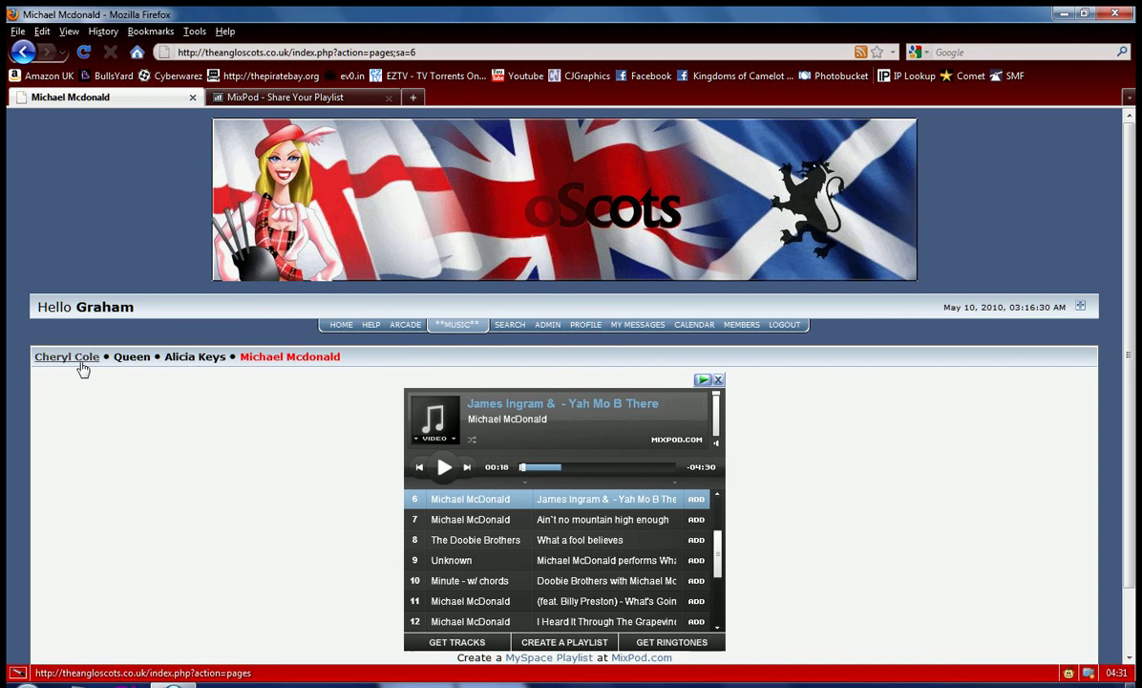
Go to the Dozen Pages settings under Admin's Features and Options
click(547, 325)
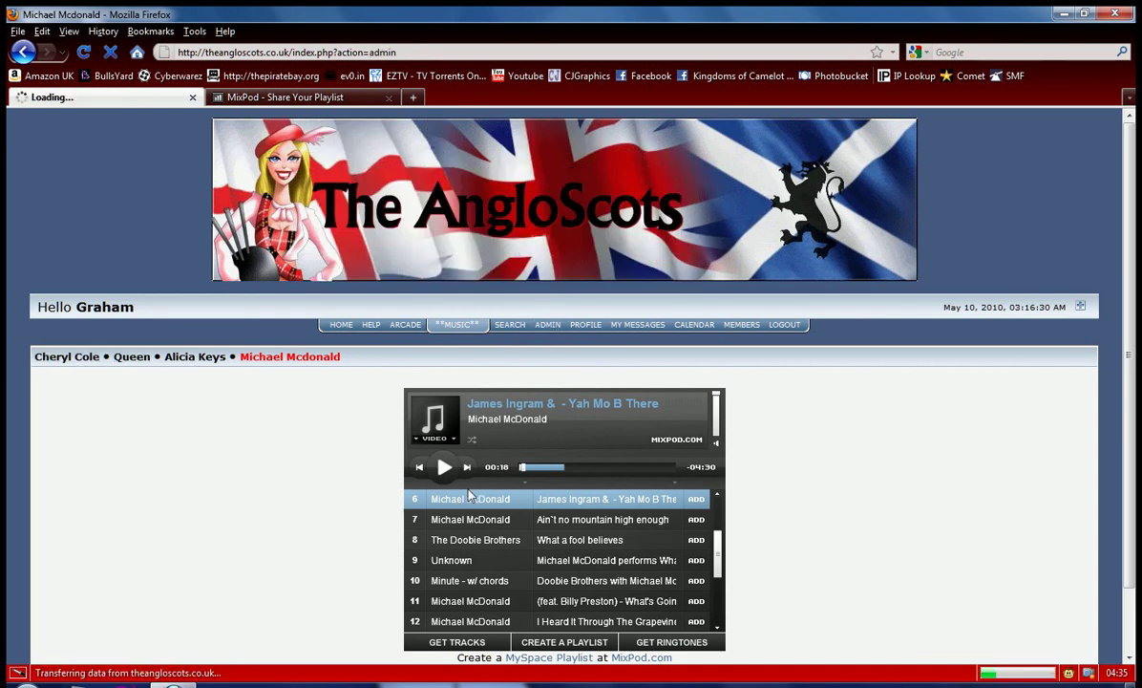
scroll(448, 487, down, 3)
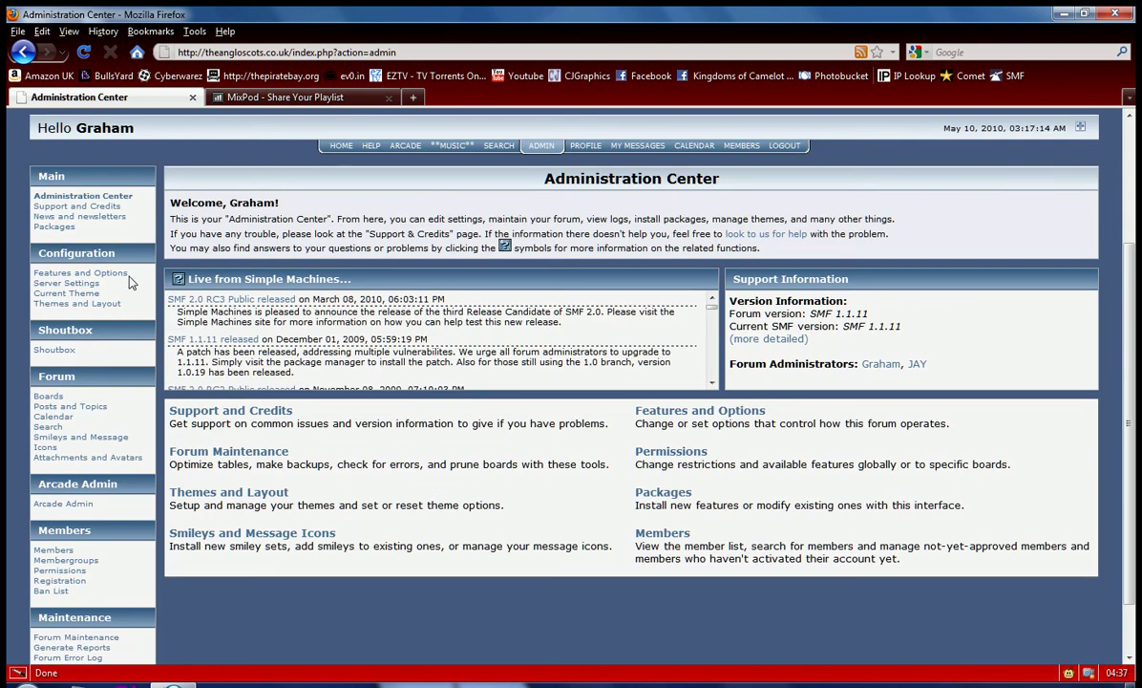
click(76, 273)
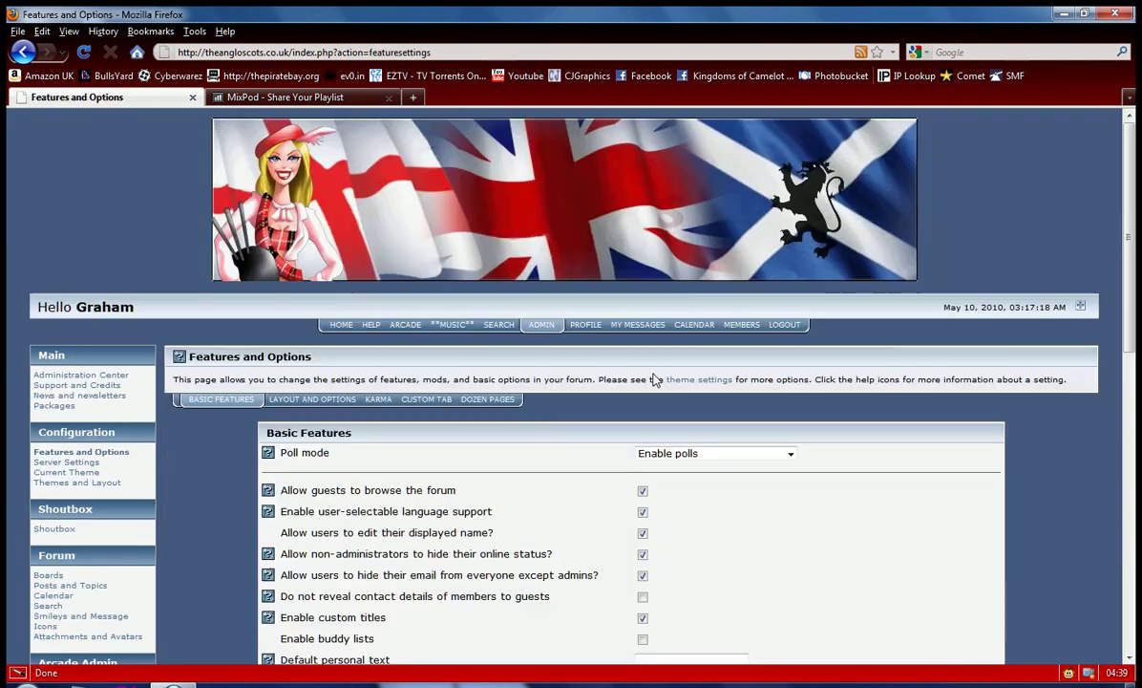
click(487, 399)
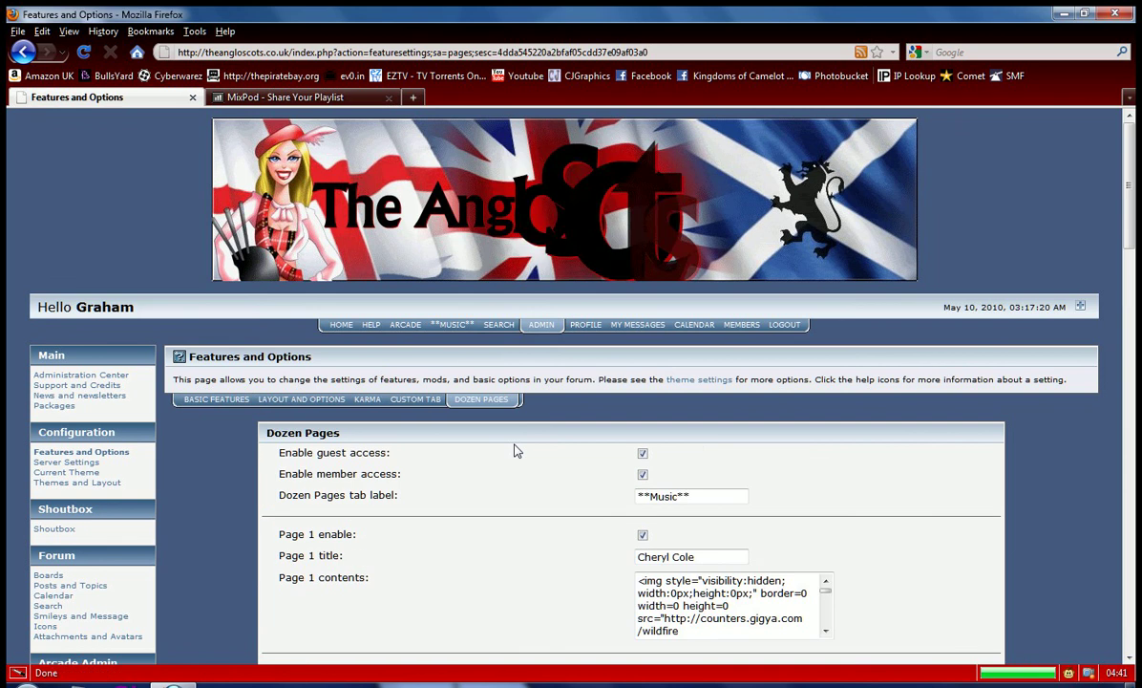
Save the Dozen Pages settings with Page 1 (Cheryl Cole) disabled
scroll(513, 449, down, 5)
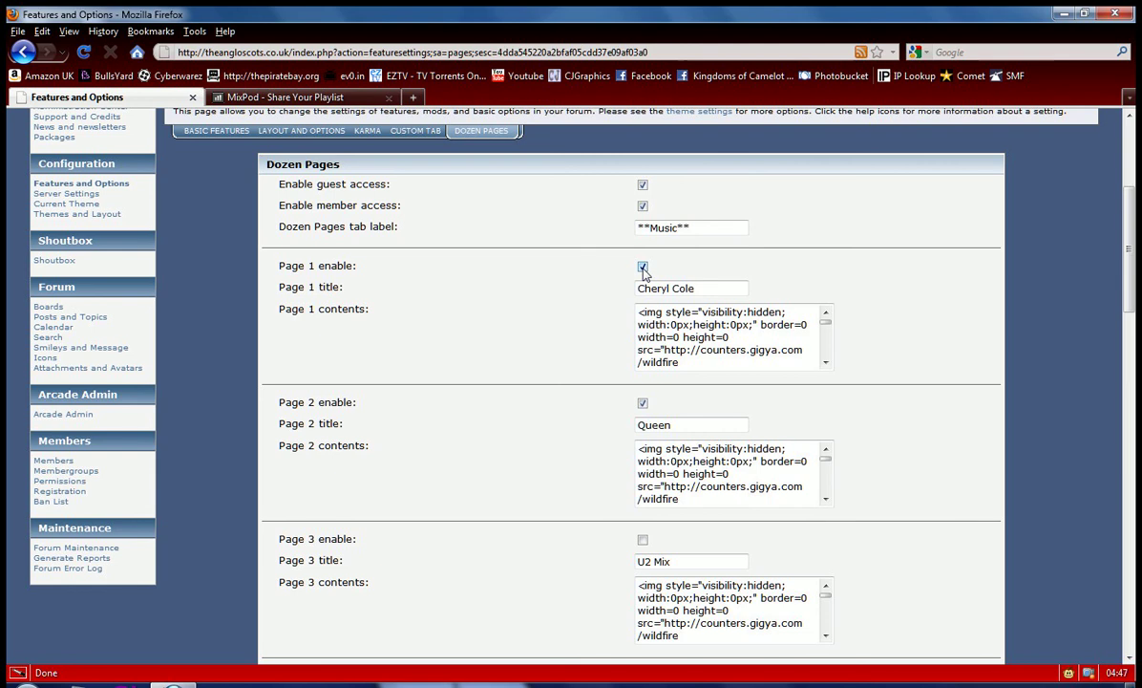
scroll(644, 279, down, 10)
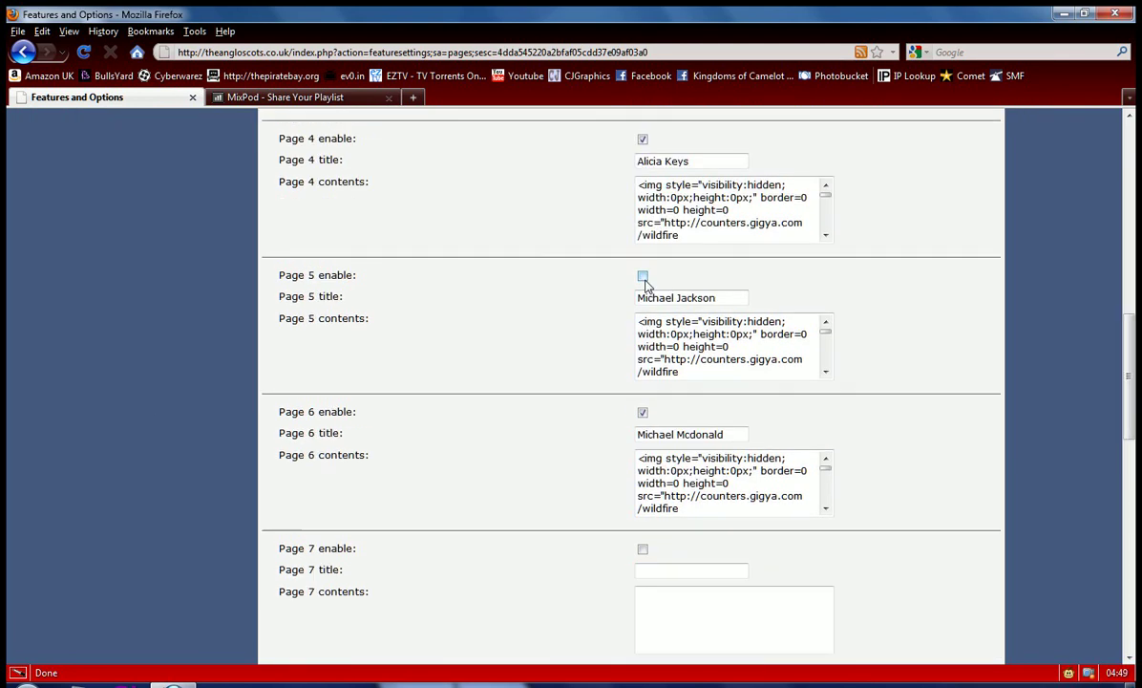
scroll(645, 279, down, 8)
scroll(645, 279, down, 8)
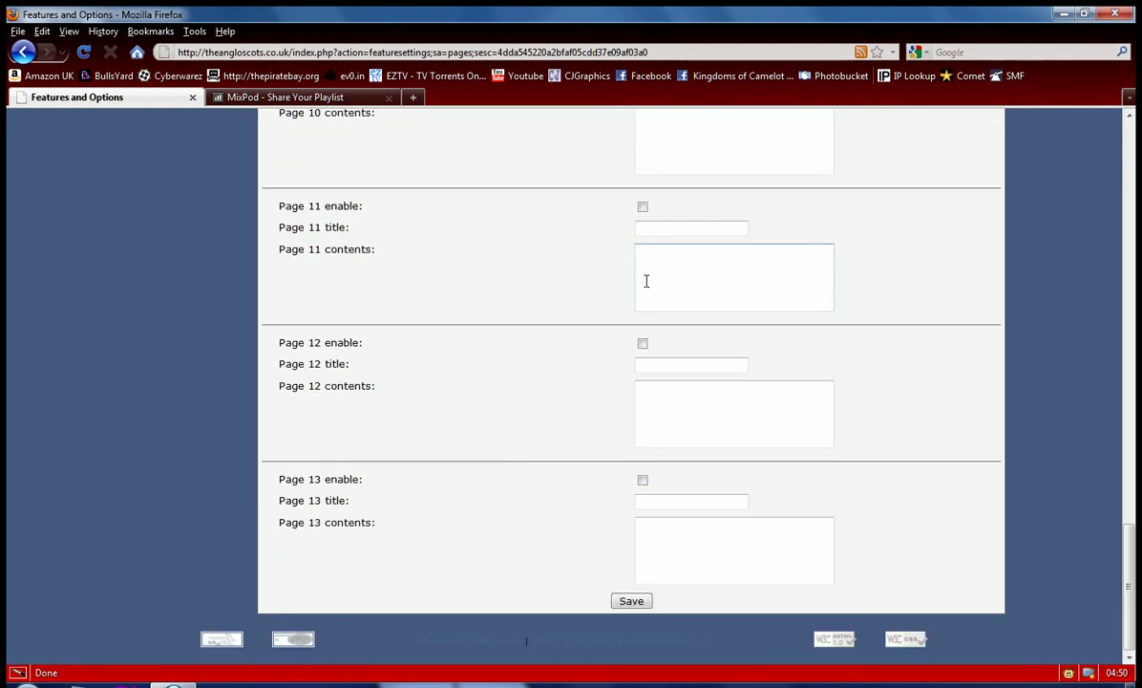
click(631, 601)
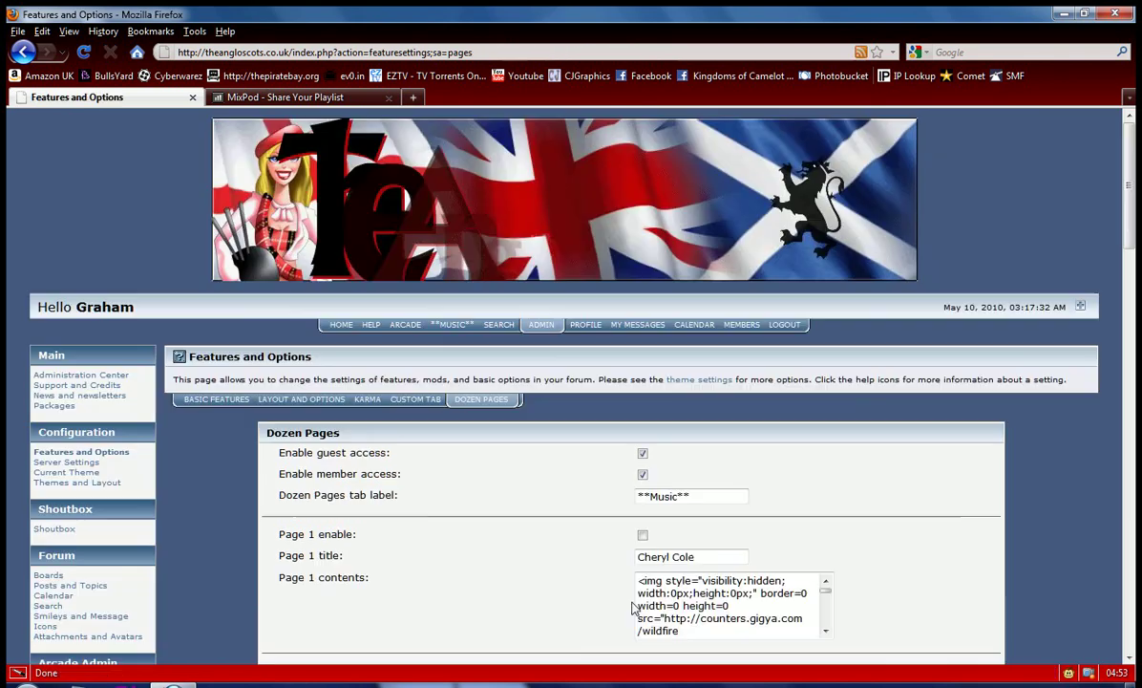
Confirm Music opens on Queen without Cheryl Cole, pause the Queen playlist, then return to Admin
click(452, 324)
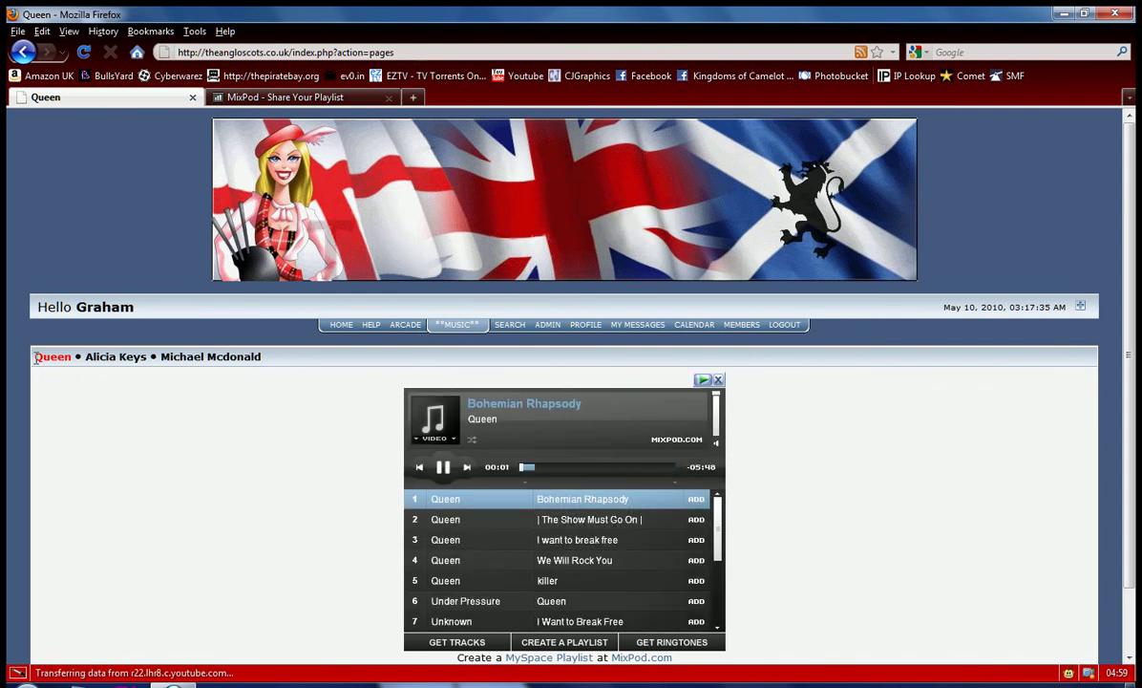
drag(35, 359, 386, 377)
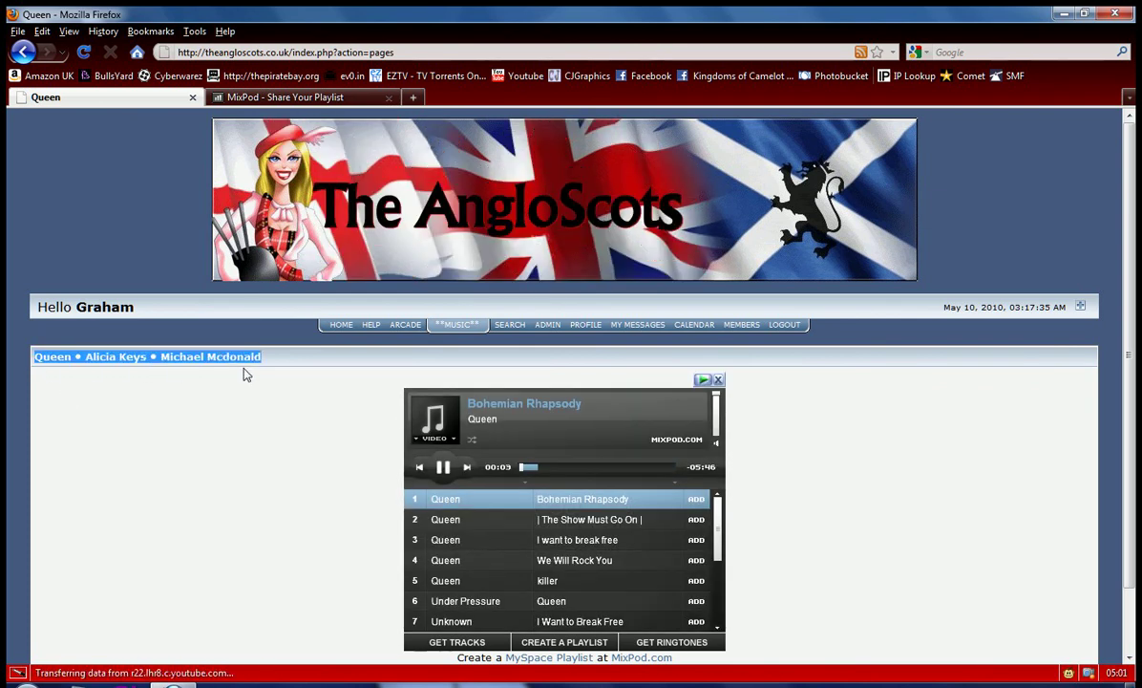
click(443, 466)
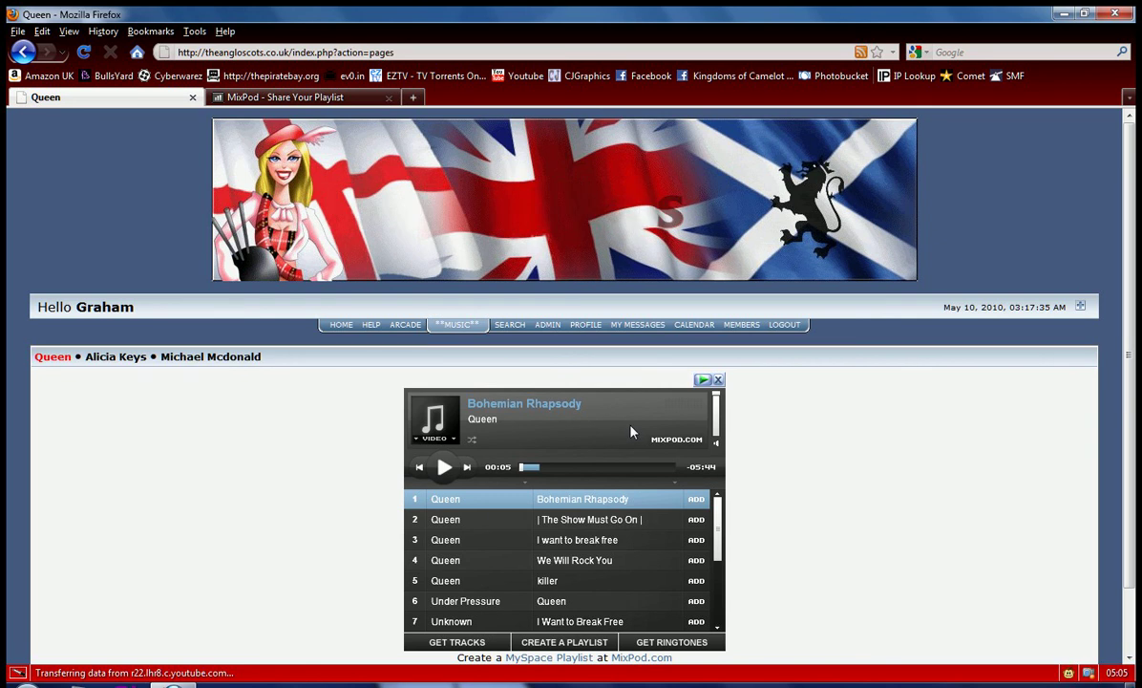
click(551, 329)
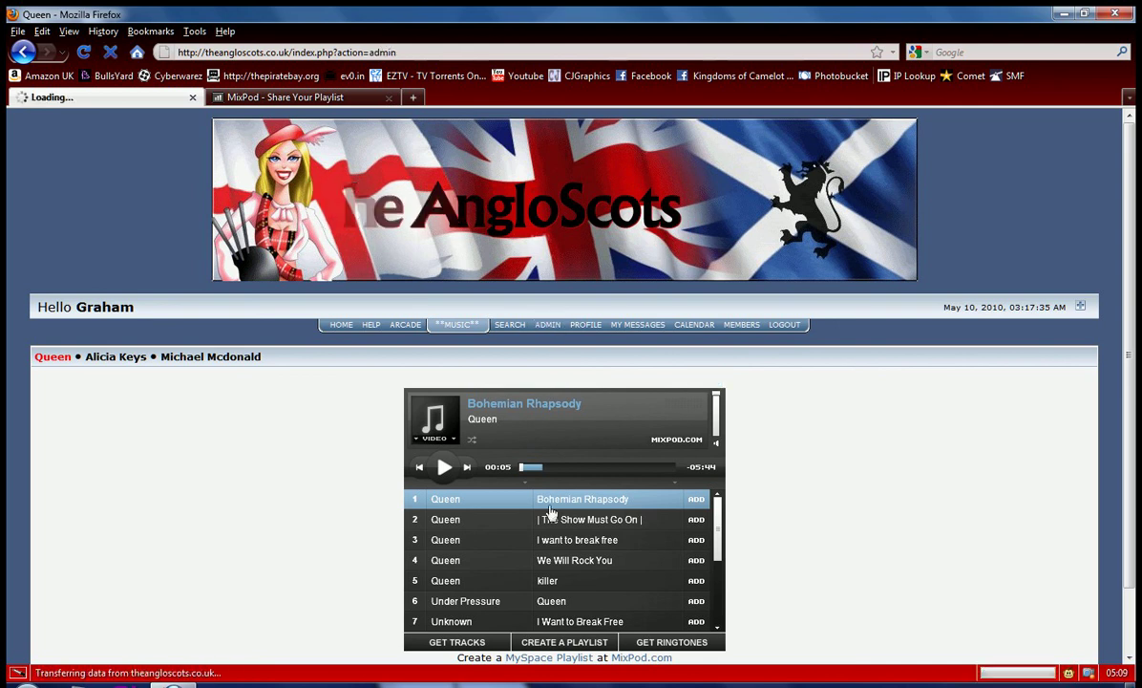